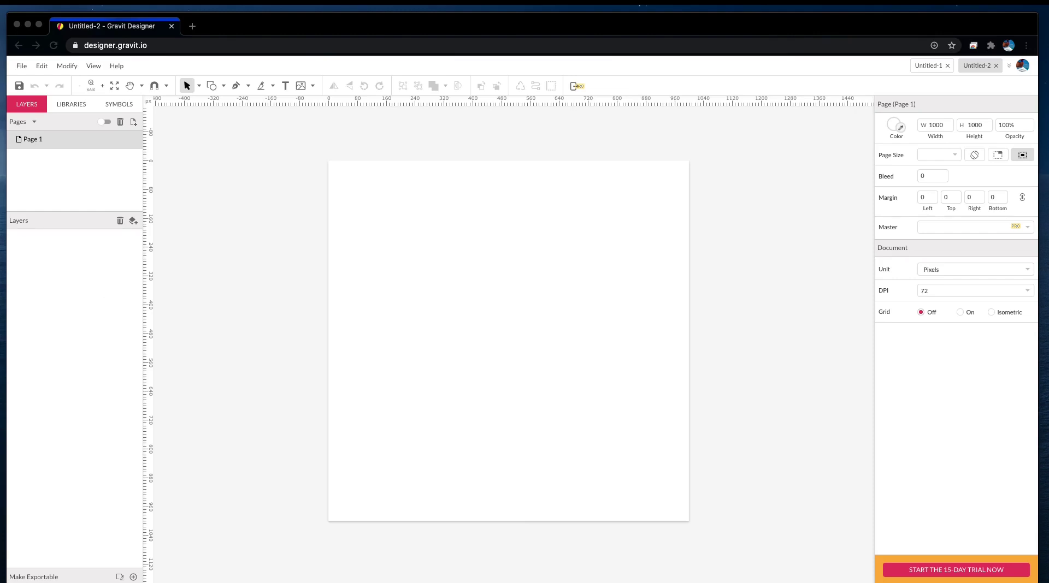
Step: Move the scale.jpeg preview aside over the page, then close it
{"action": "left_click_drag", "start_coordinate": [0, 218], "coordinate": [455, 171]}
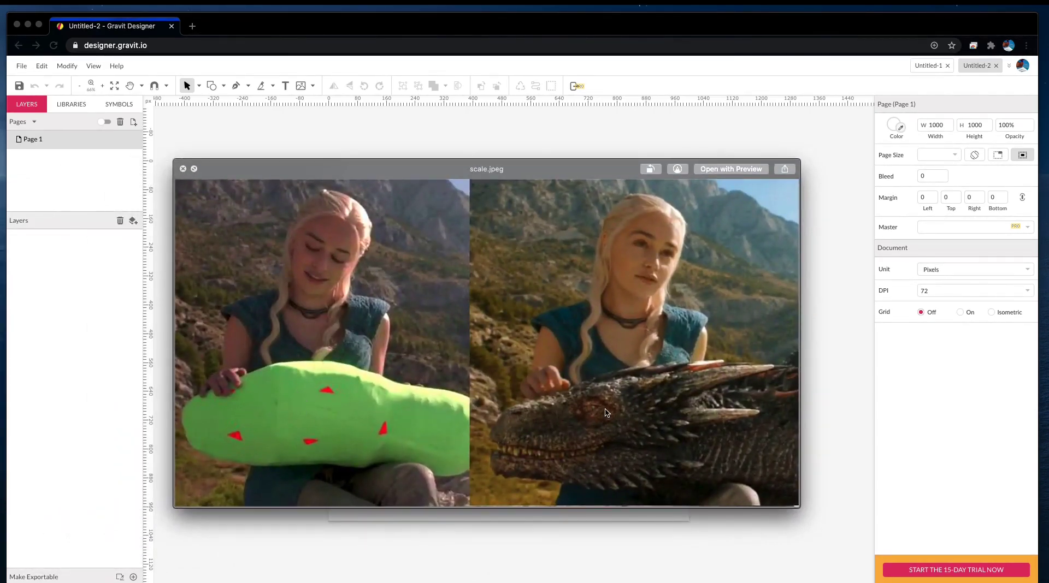
{"action": "left_click_drag", "start_coordinate": [688, 465], "coordinate": [686, 461]}
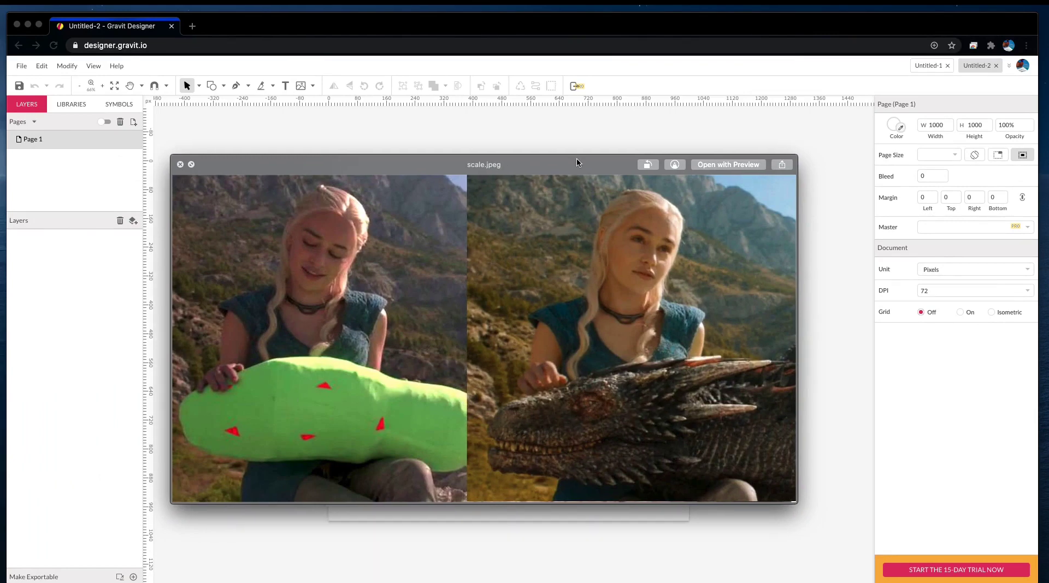
{"action": "left_click_drag", "start_coordinate": [577, 161], "coordinate": [72, 245]}
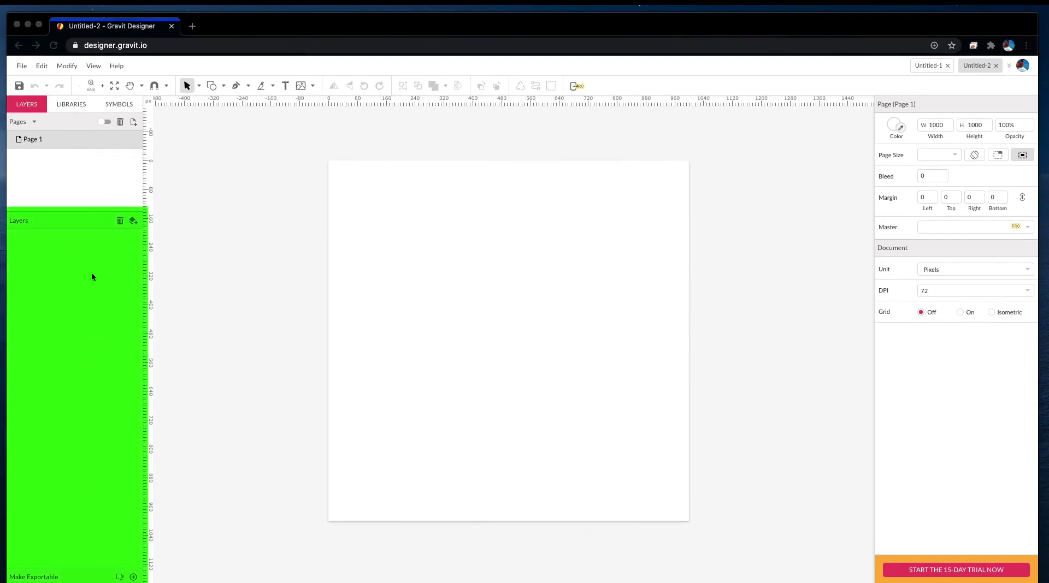
{"action": "left_click_drag", "start_coordinate": [100, 547], "coordinate": [78, 232]}
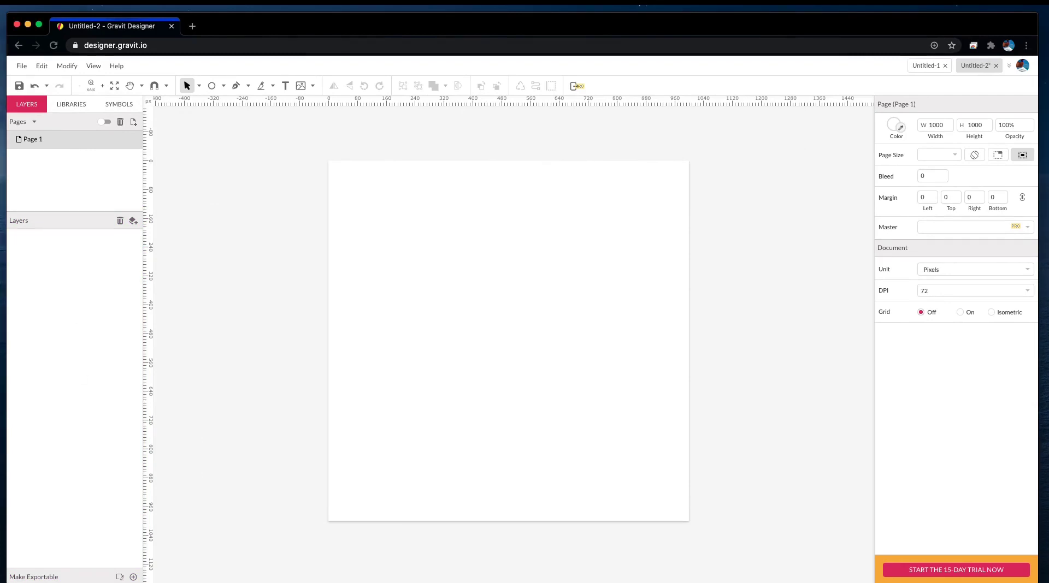
Step: Draw a large circle at the page centre, then a smaller red-filled circle inside it
{"action": "left_click", "coordinate": [211, 85]}
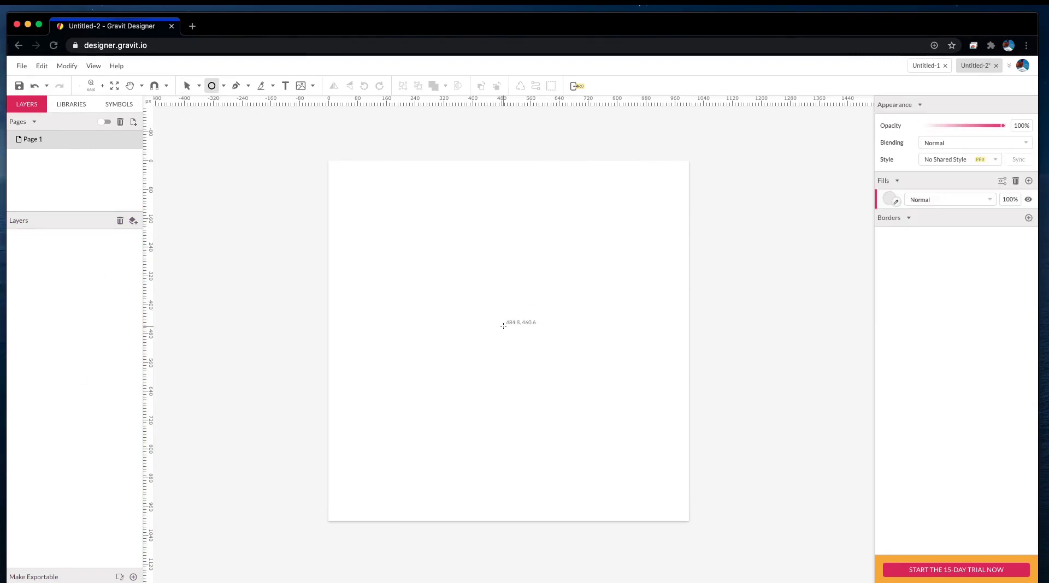
{"action": "left_click_drag", "start_coordinate": [504, 326], "coordinate": [572, 444]}
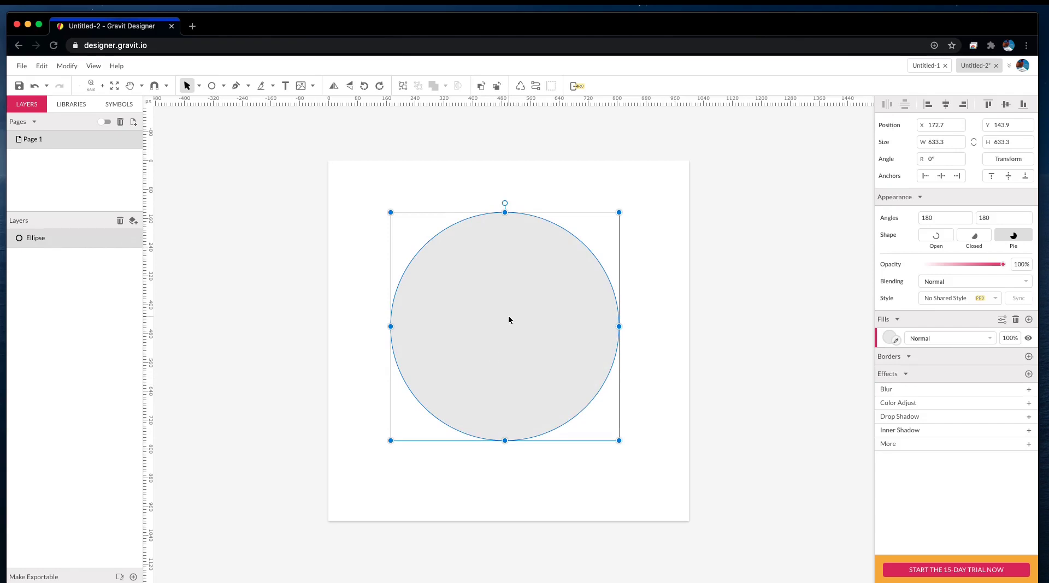
{"action": "key", "text": "e"}
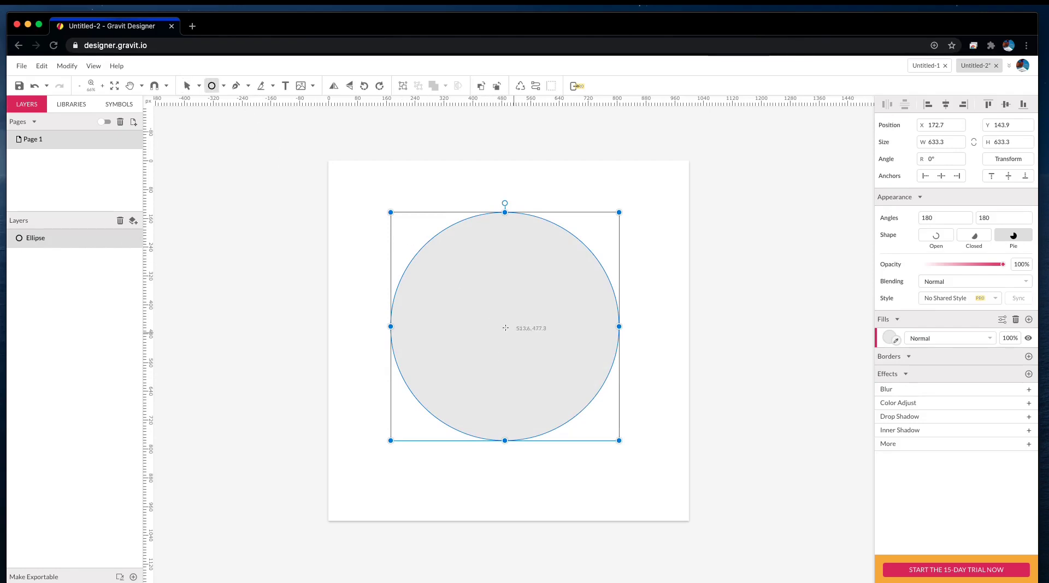
{"action": "left_click_drag", "start_coordinate": [505, 329], "coordinate": [542, 408]}
{"action": "left_click", "coordinate": [888, 339]}
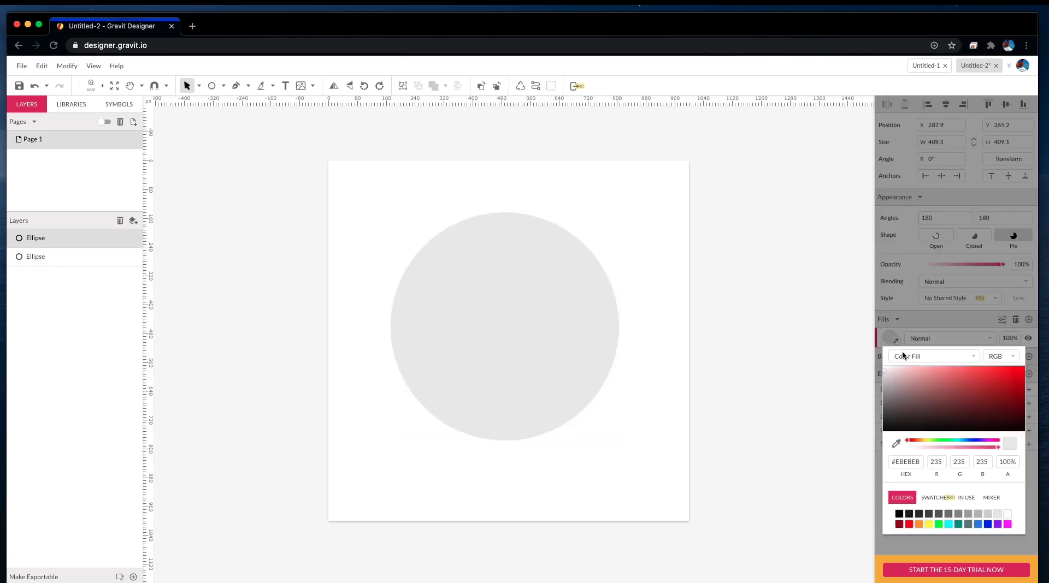
{"action": "left_click", "coordinate": [1022, 375]}
{"action": "left_click", "coordinate": [782, 286]}
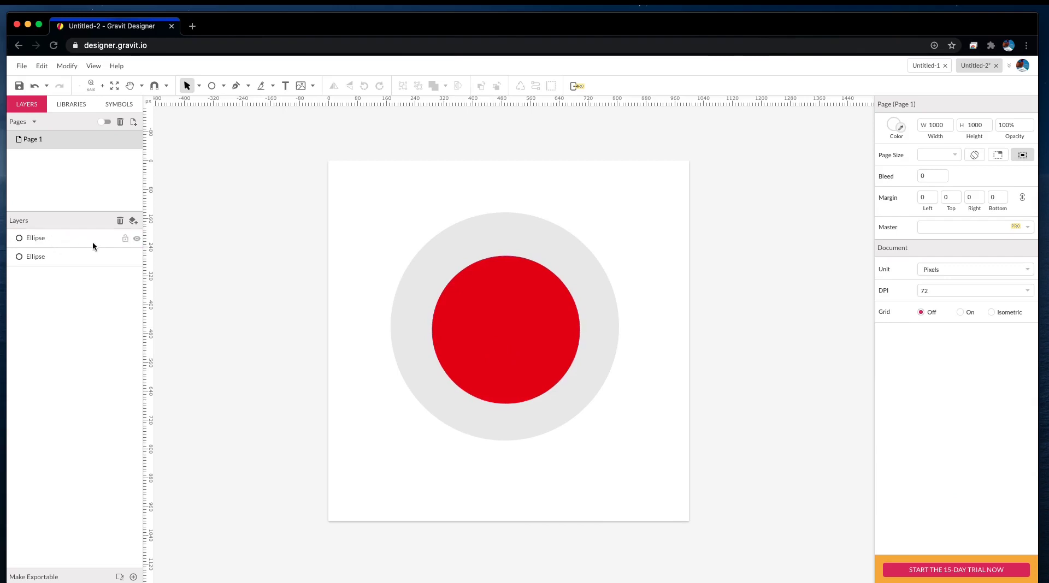
Step: Rename the top ellipse layer to 'Red Circle'
{"action": "double_click", "coordinate": [41, 238]}
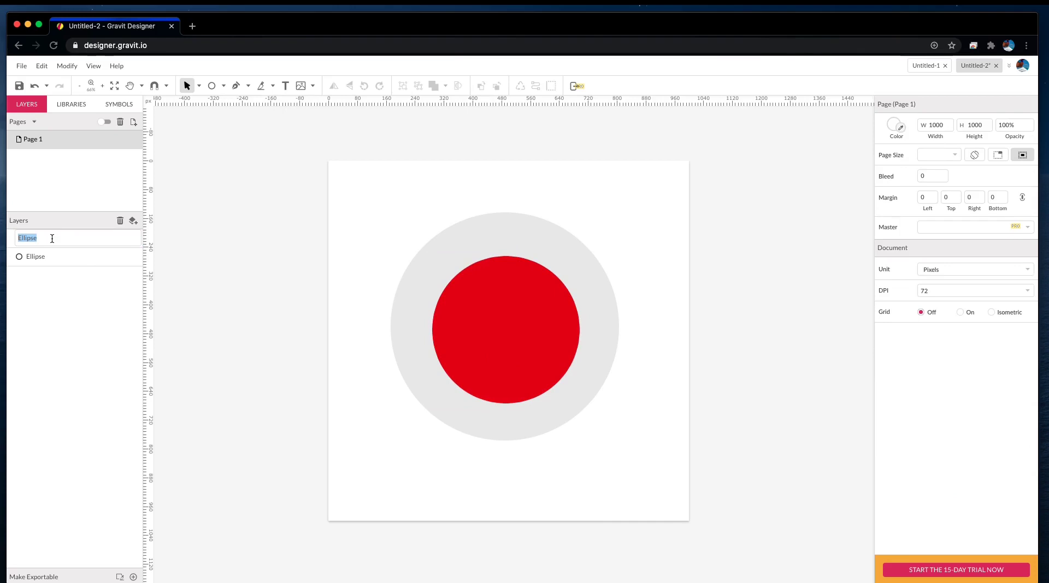
{"action": "key", "text": "Return"}
{"action": "double_click", "coordinate": [54, 238]}
{"action": "type", "text": "Red Circle"}
{"action": "key", "text": "Return"}
Step: Delete the red circle, then restore it with undo
{"action": "left_click", "coordinate": [65, 241]}
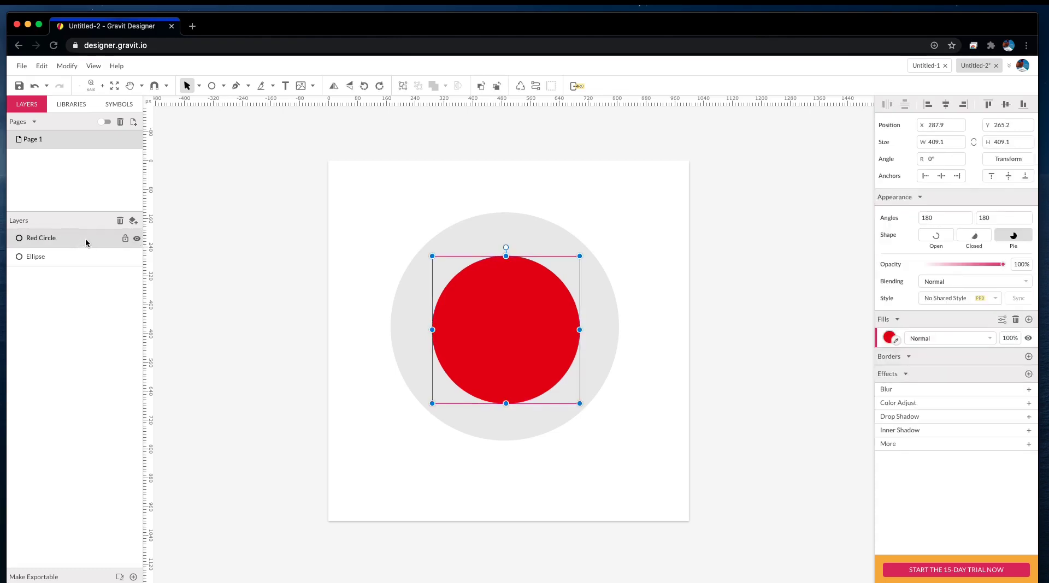
{"action": "left_click", "coordinate": [120, 220]}
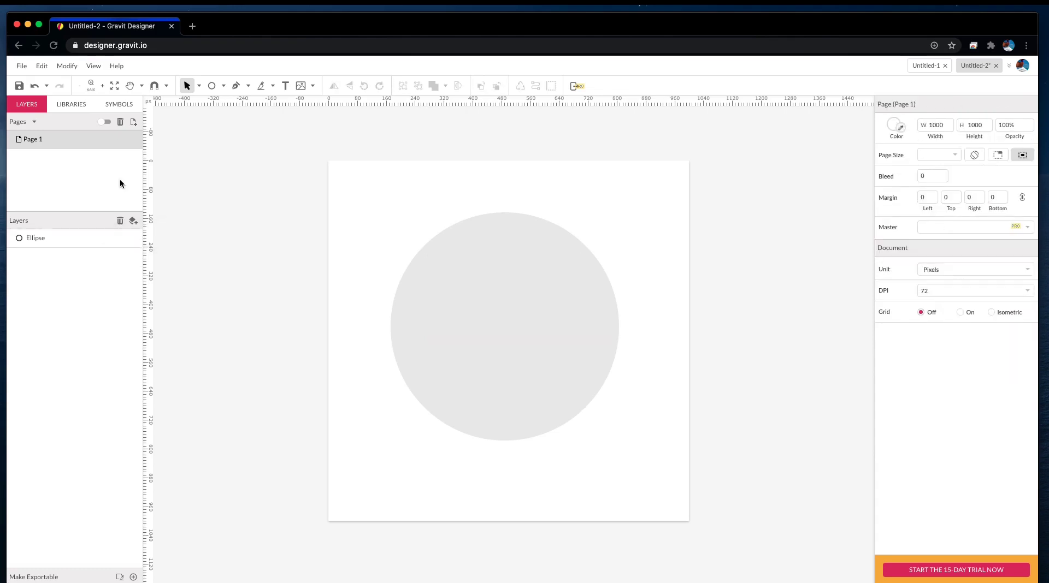
{"action": "key", "text": "super+z"}
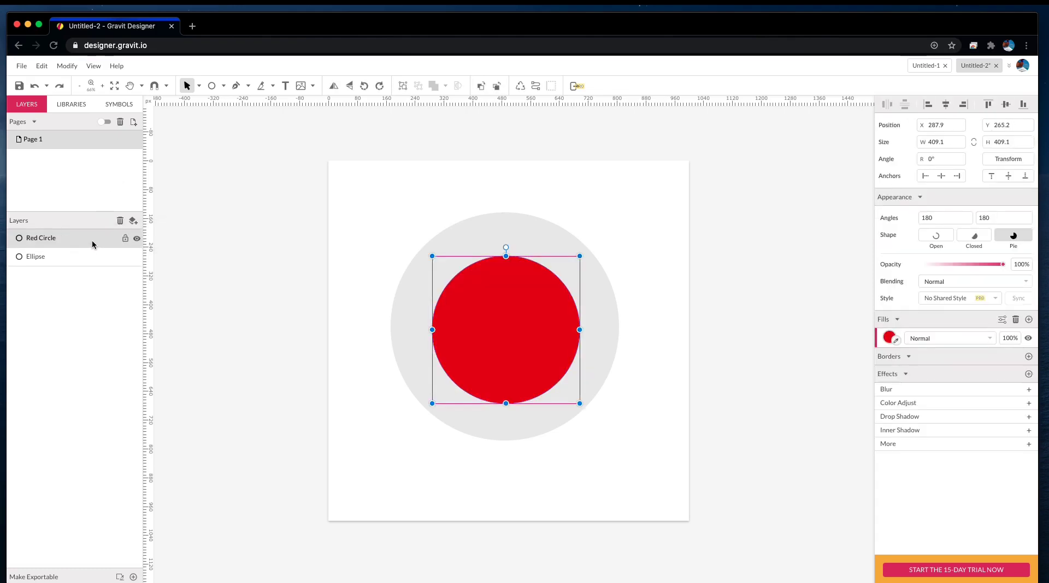
{"action": "key", "text": "BackSpace"}
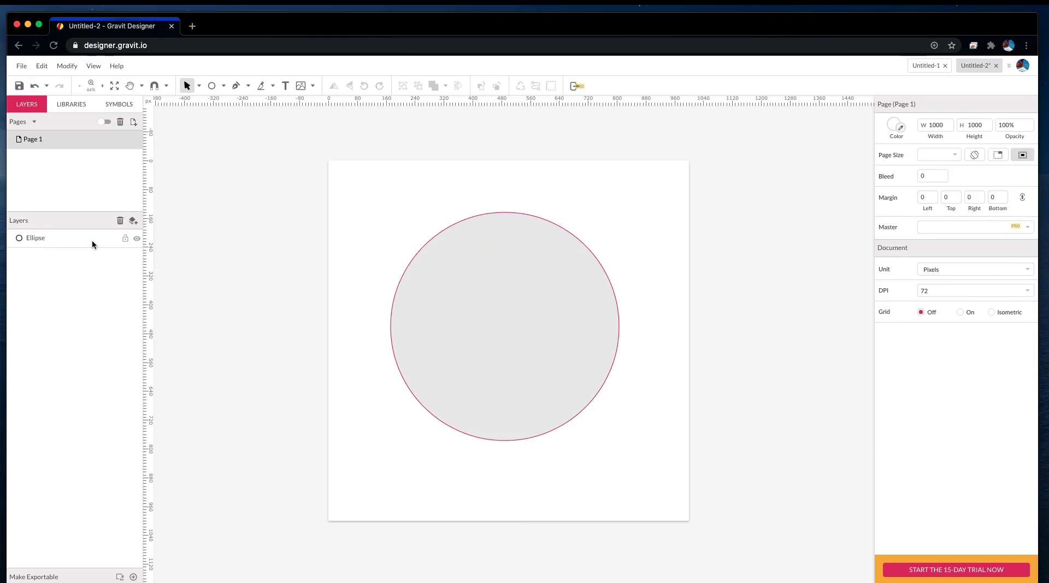
{"action": "key", "text": "super+z"}
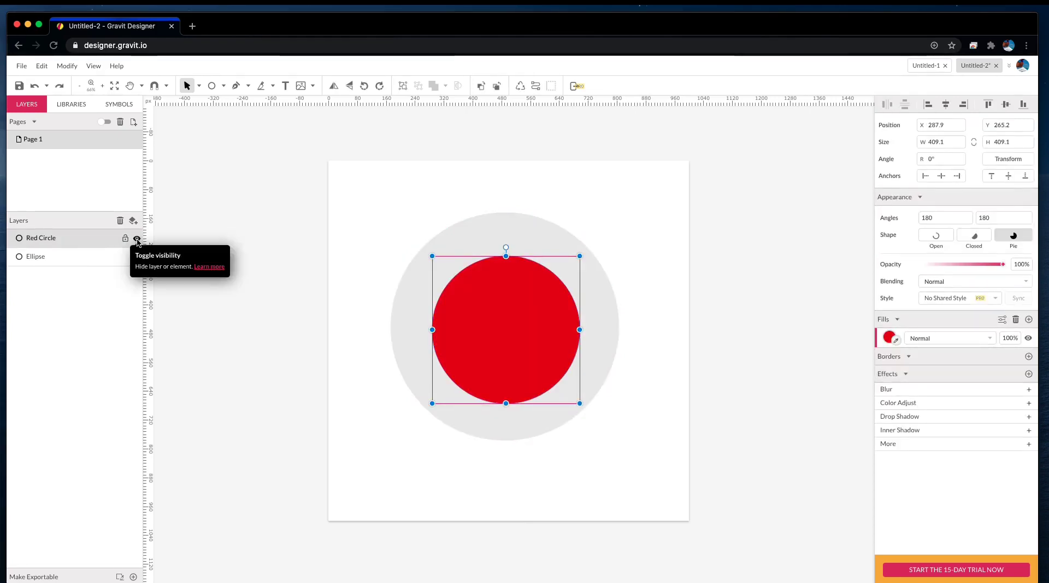
Step: Toggle Red Circle's visibility and lock off and back on, then reselect the red circle
{"action": "left_click", "coordinate": [137, 239]}
{"action": "left_click", "coordinate": [137, 238]}
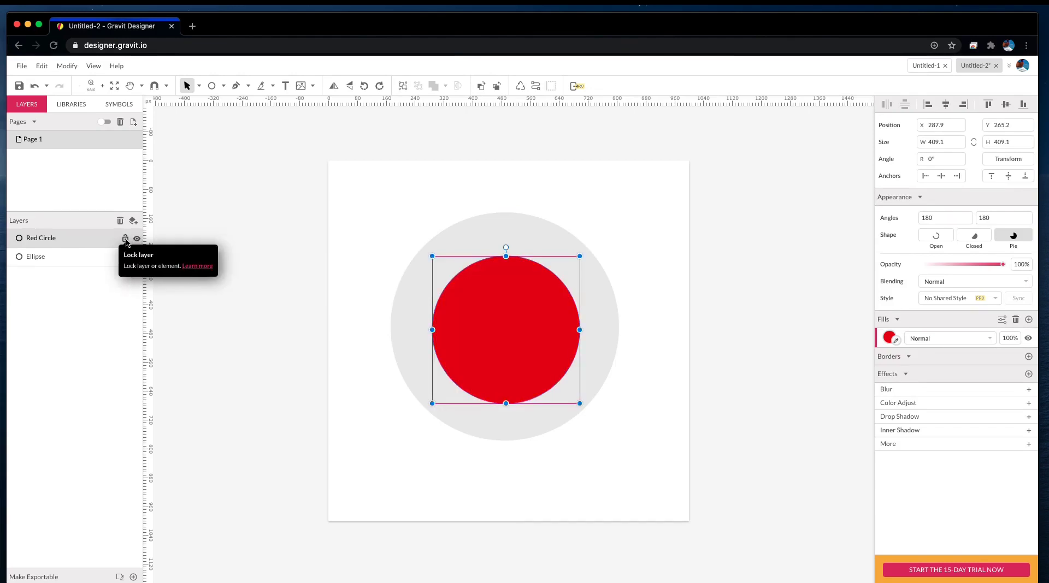
{"action": "left_click", "coordinate": [125, 239]}
{"action": "left_click", "coordinate": [125, 238]}
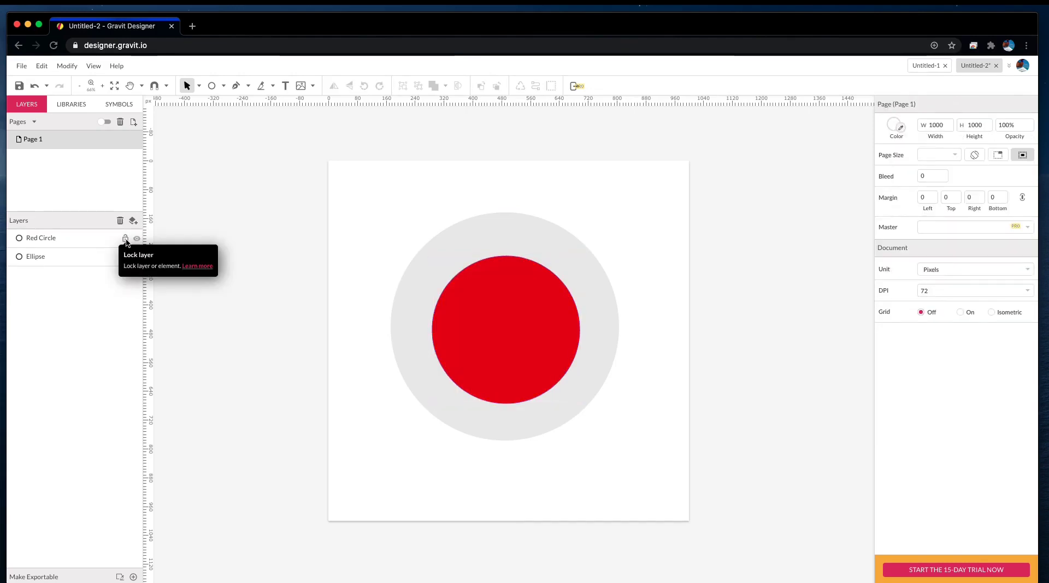
{"action": "left_click", "coordinate": [480, 299]}
{"action": "left_click", "coordinate": [56, 206]}
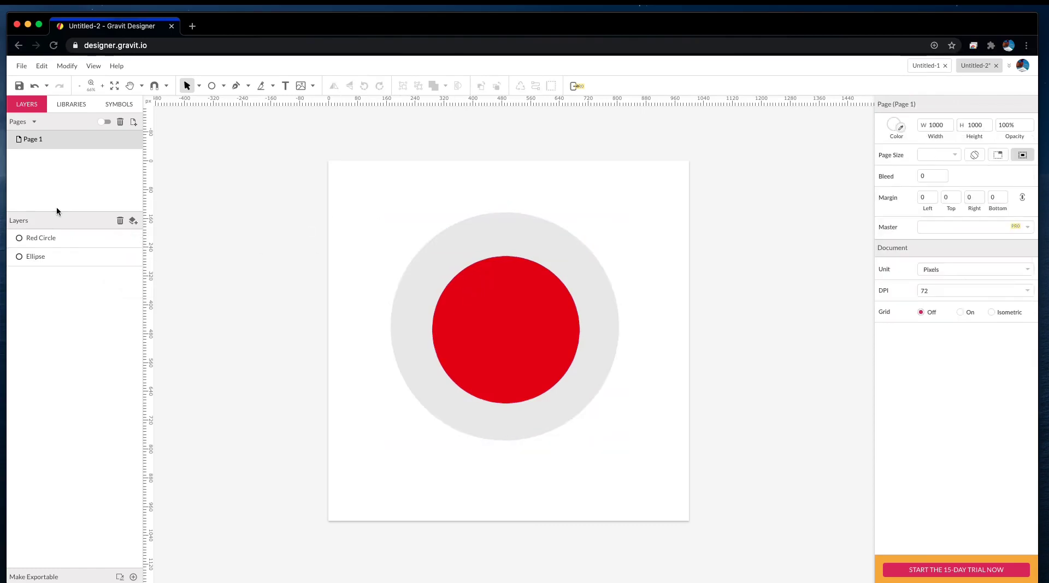
{"action": "left_click", "coordinate": [71, 241]}
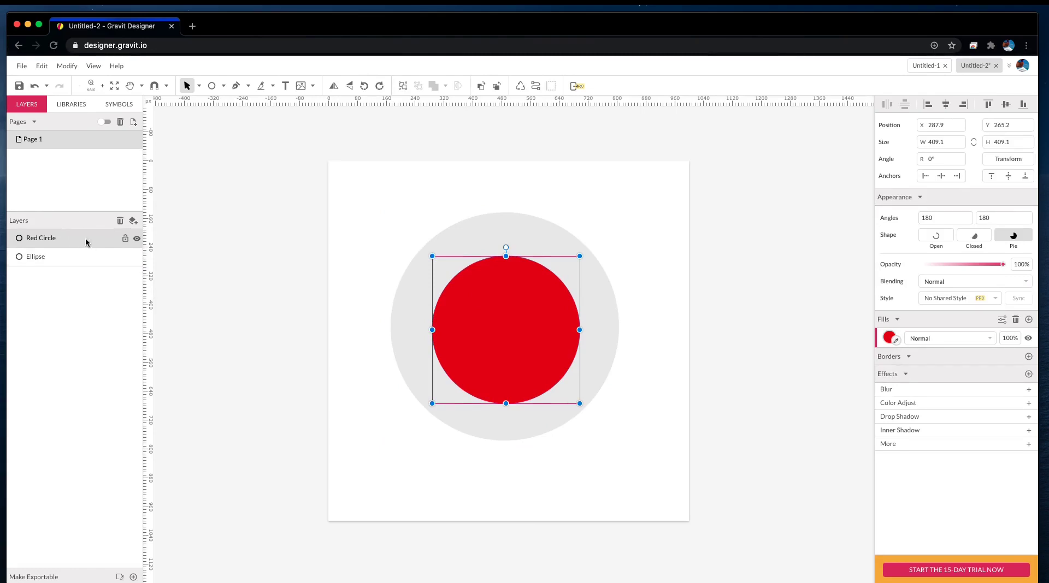
Step: Create a new layer folder named 'circles'
{"action": "left_click", "coordinate": [86, 282]}
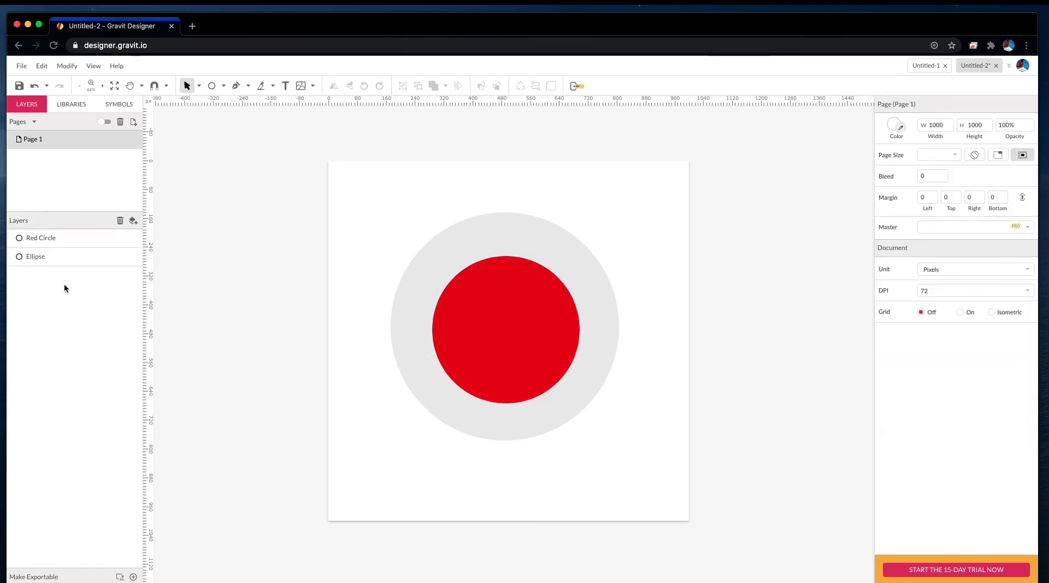
{"action": "left_click", "coordinate": [133, 221]}
{"action": "double_click", "coordinate": [89, 238]}
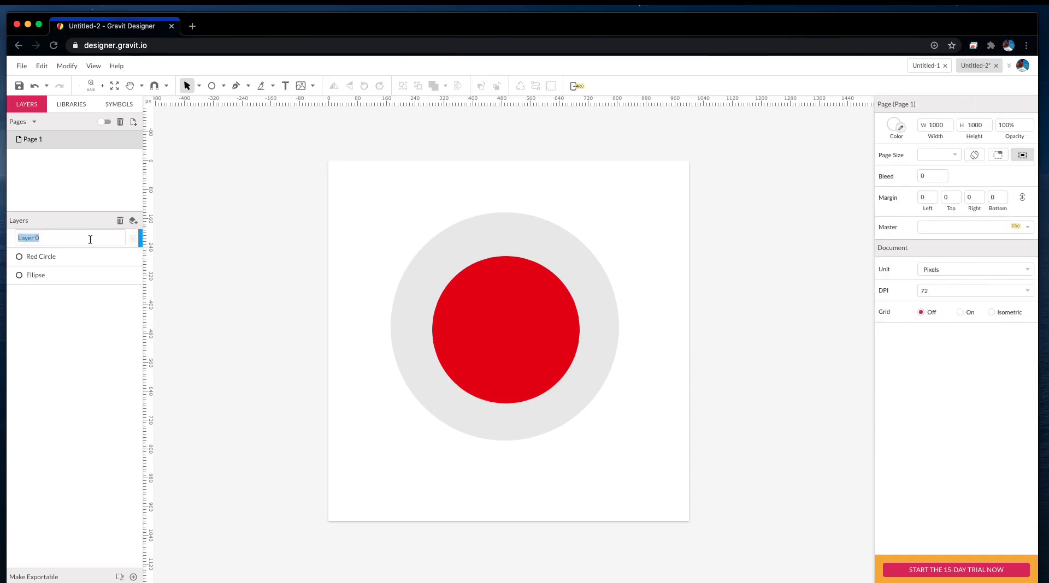
{"action": "type", "text": "circles"}
{"action": "key", "text": "Return"}
Step: Move the Red Circle and Ellipse layers into the circles folder and select it
{"action": "left_click", "coordinate": [79, 257]}
{"action": "left_click", "coordinate": [80, 273], "text": "shift"}
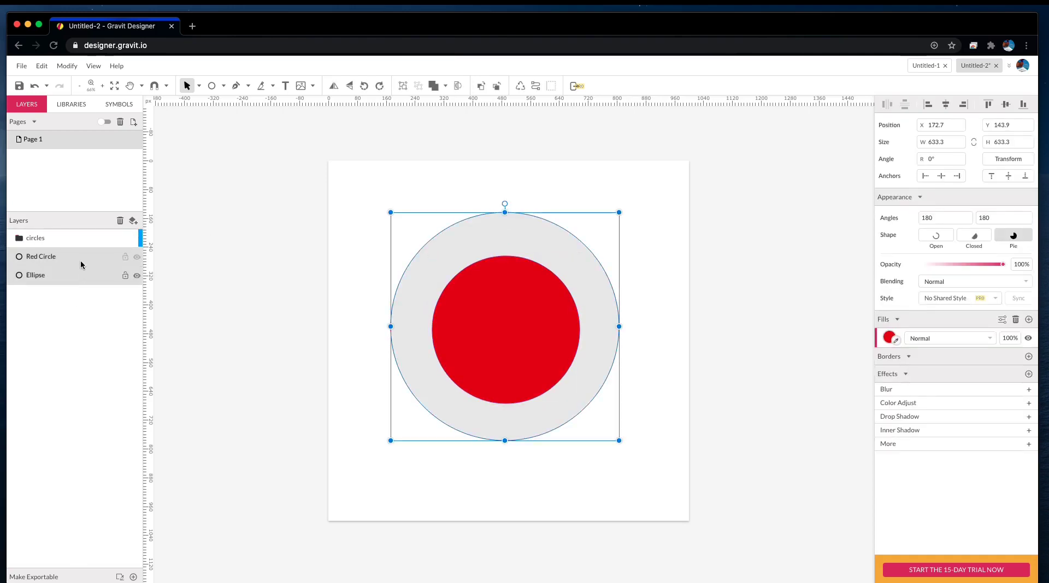
{"action": "left_click_drag", "start_coordinate": [80, 260], "coordinate": [82, 250]}
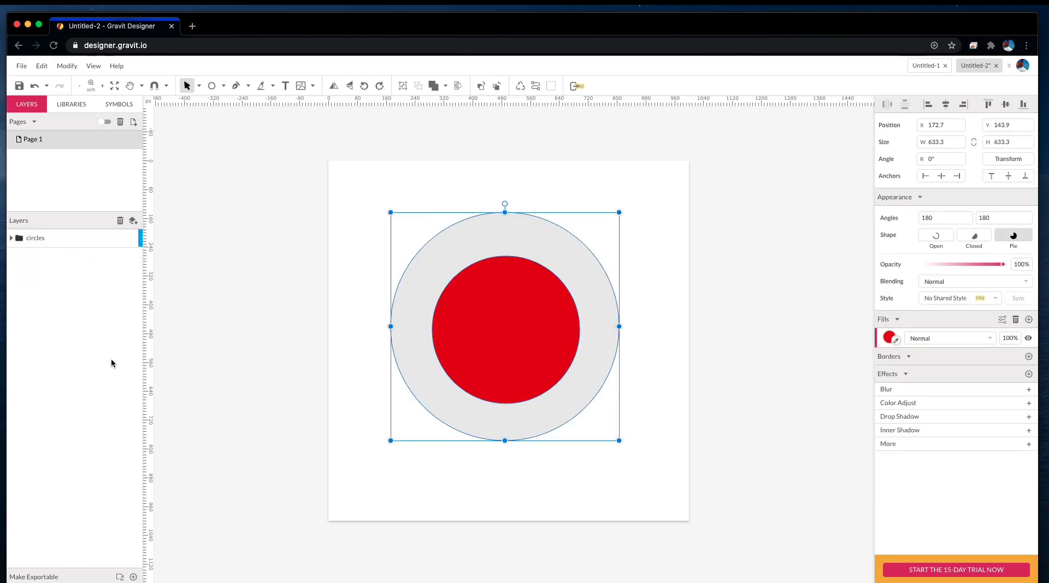
{"action": "left_click", "coordinate": [11, 238]}
{"action": "left_click", "coordinate": [12, 239]}
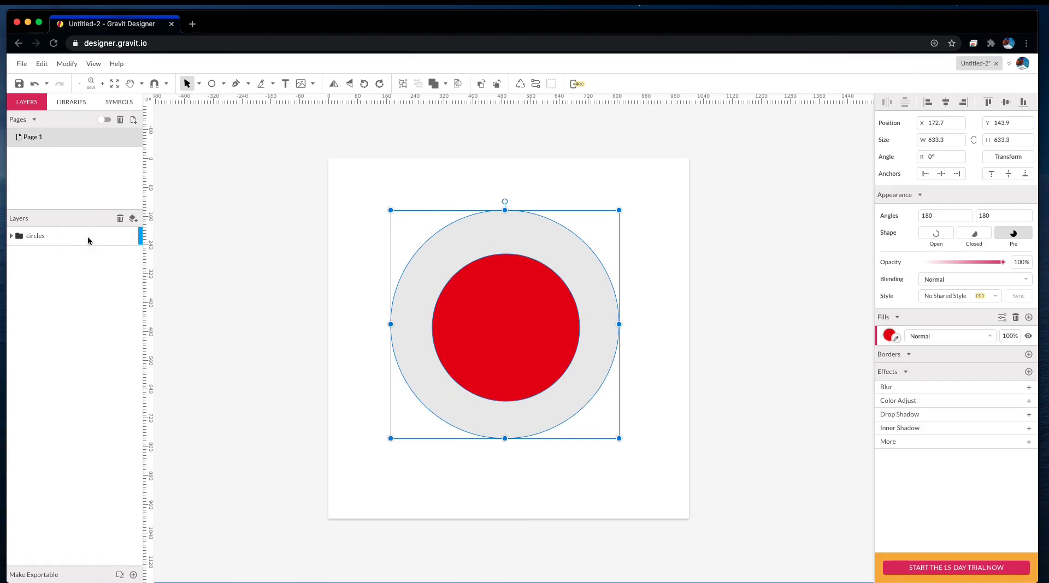
{"action": "left_click", "coordinate": [76, 238]}
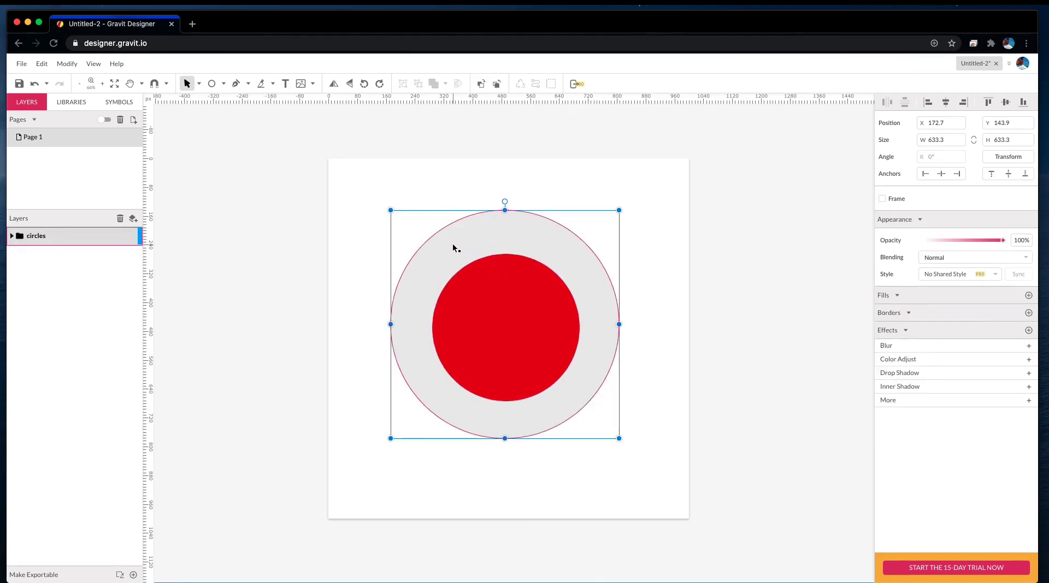
Step: Shift both circles slightly lower on the page, then select the circles group
{"action": "left_click_drag", "start_coordinate": [452, 243], "coordinate": [578, 231]}
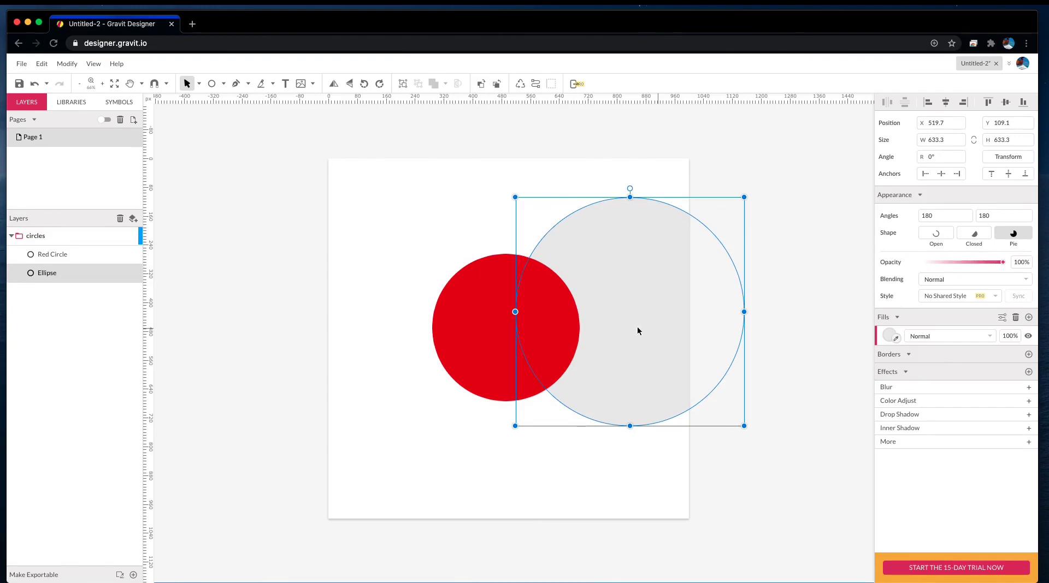
{"action": "key", "text": "super+z"}
{"action": "left_click", "coordinate": [72, 257]}
{"action": "left_click", "coordinate": [74, 277], "text": "shift"}
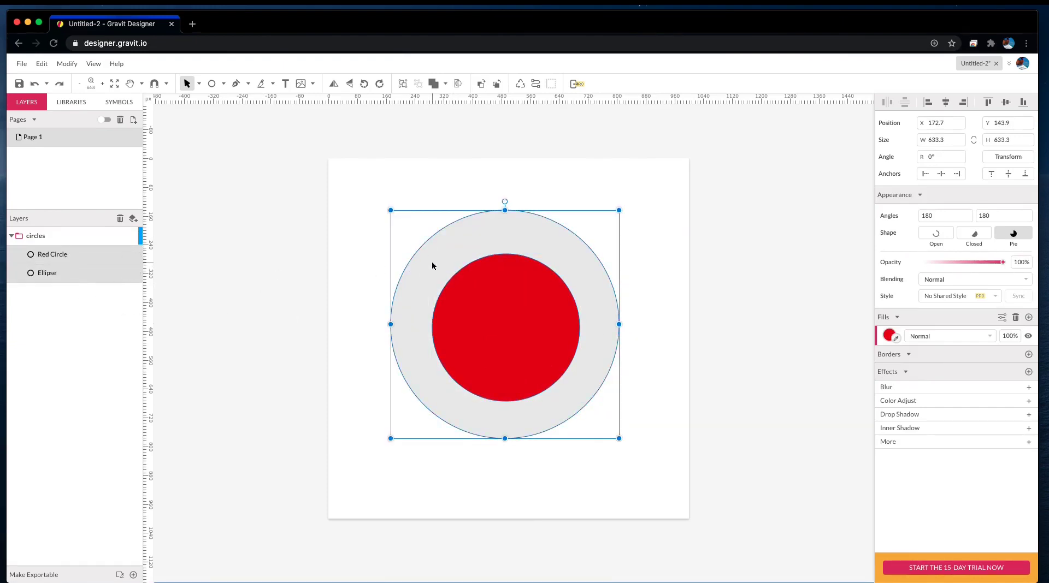
{"action": "mouse_move", "coordinate": [431, 265]}
{"action": "left_mouse_down"}
{"action": "mouse_move", "coordinate": [560, 248]}
{"action": "mouse_move", "coordinate": [542, 198]}
{"action": "mouse_move", "coordinate": [586, 200]}
{"action": "mouse_move", "coordinate": [566, 192]}
{"action": "mouse_move", "coordinate": [444, 277]}
{"action": "left_mouse_up"}
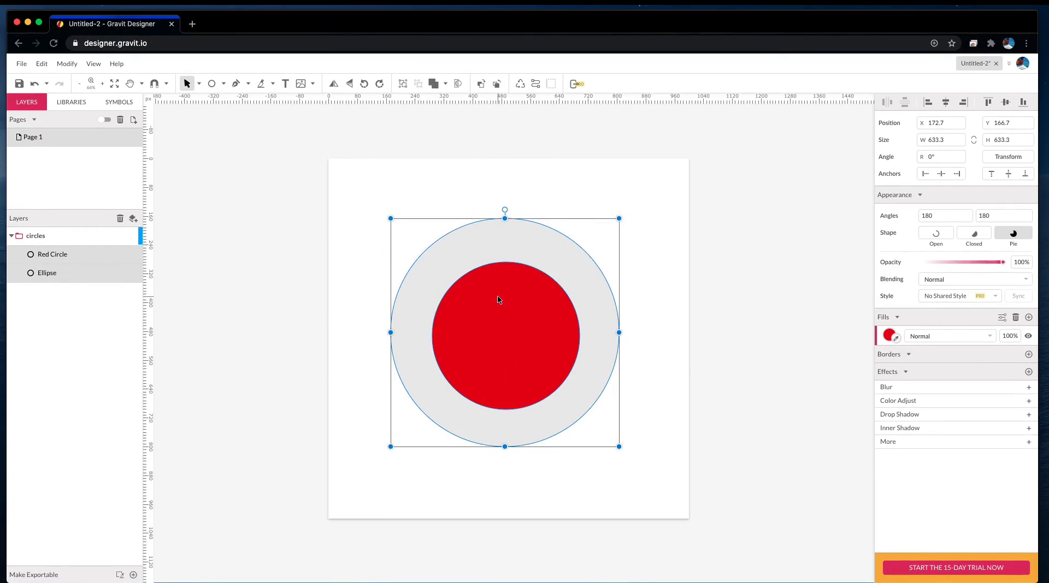
{"action": "left_click", "coordinate": [78, 243]}
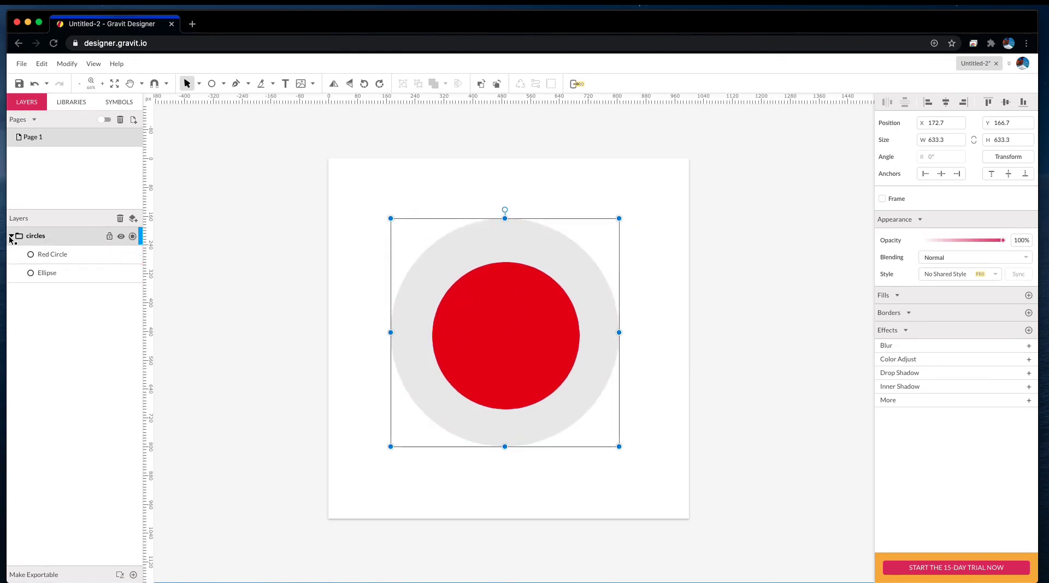
Step: Toggle the circles group's visibility and outline view, leaving it visible and filled
{"action": "left_click", "coordinate": [120, 238]}
{"action": "left_click", "coordinate": [120, 238]}
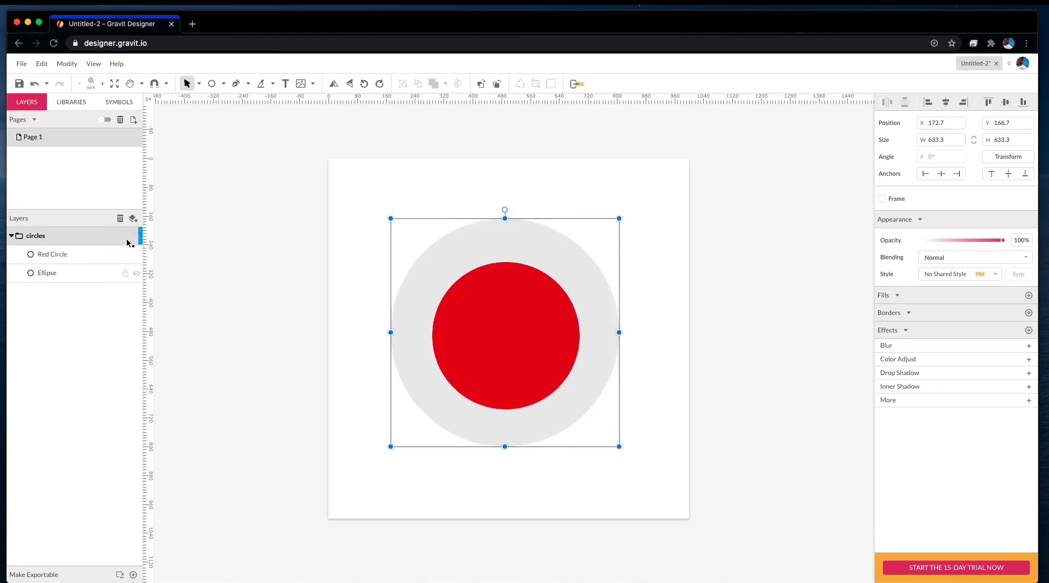
{"action": "left_click", "coordinate": [122, 237]}
{"action": "left_click", "coordinate": [121, 238]}
{"action": "left_click", "coordinate": [133, 237]}
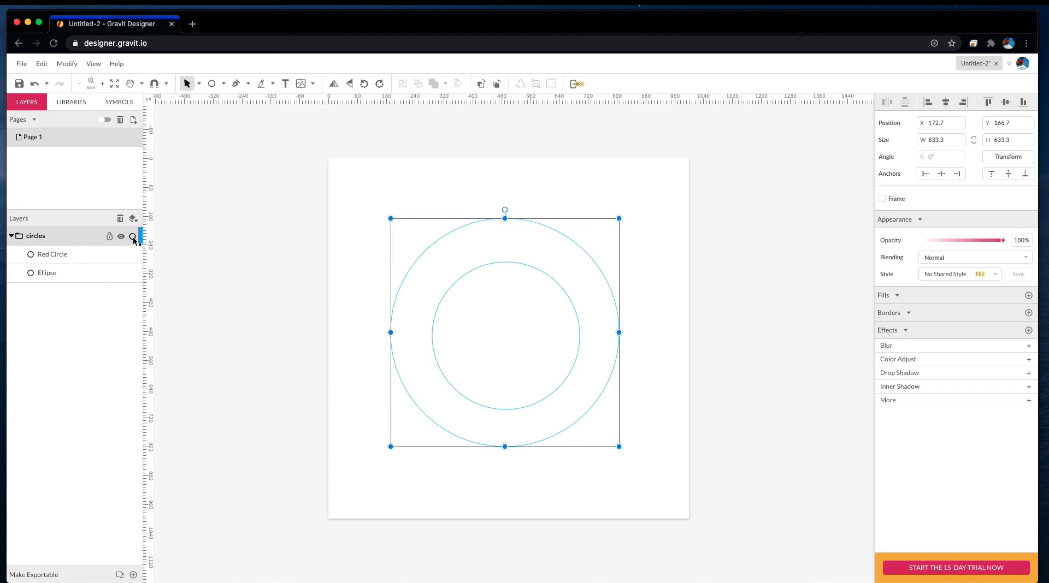
{"action": "left_click", "coordinate": [134, 239]}
{"action": "left_click", "coordinate": [133, 238]}
{"action": "left_click", "coordinate": [132, 238]}
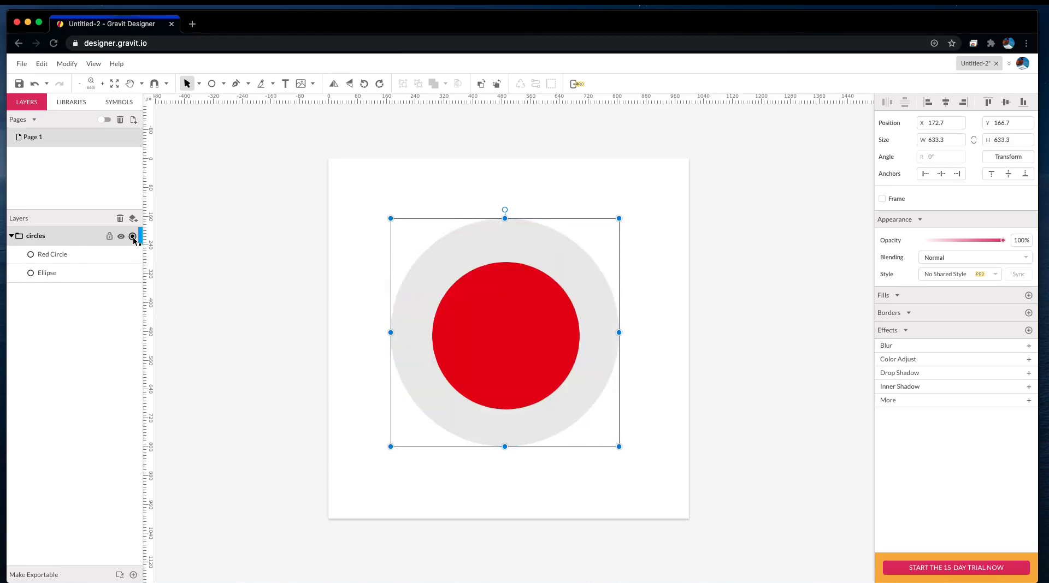
{"action": "left_click", "coordinate": [133, 238]}
{"action": "left_click", "coordinate": [133, 237]}
{"action": "left_click", "coordinate": [133, 238]}
{"action": "left_click", "coordinate": [132, 237]}
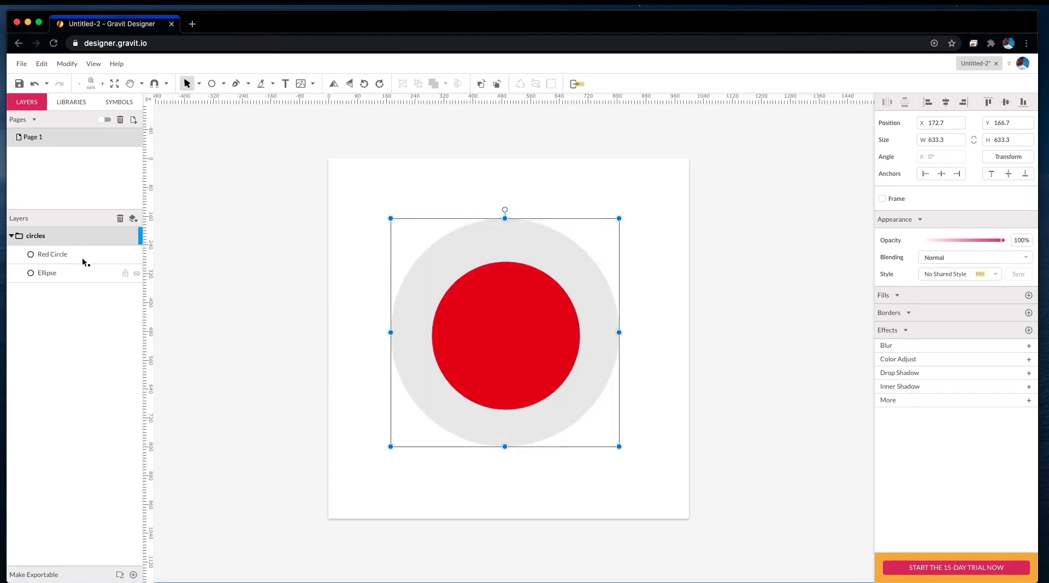
Step: Move Red Circle and Ellipse out of the group, keeping red in front of grey
{"action": "left_click", "coordinate": [82, 260]}
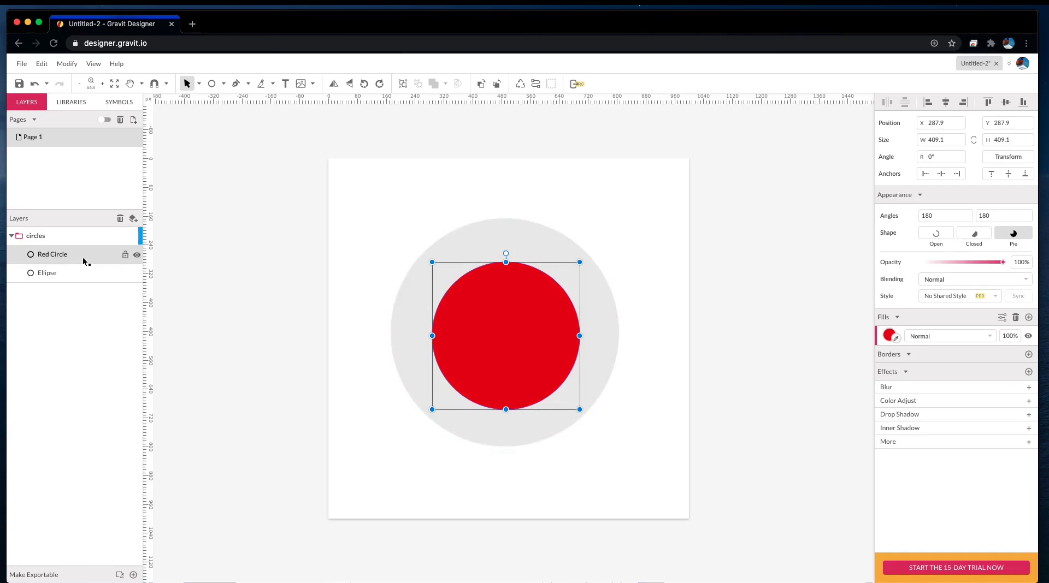
{"action": "left_click_drag", "start_coordinate": [84, 259], "coordinate": [82, 292]}
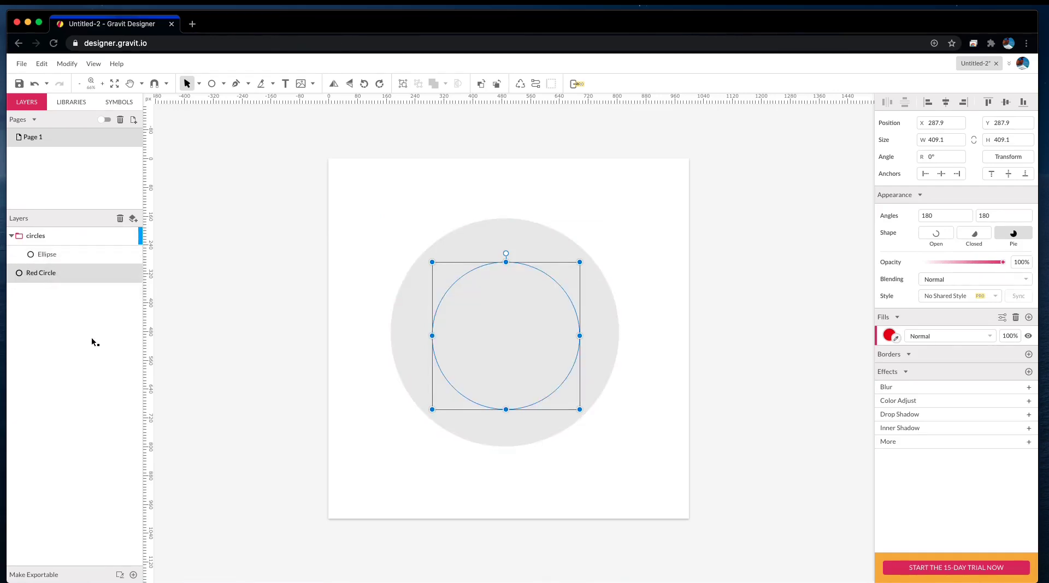
{"action": "left_click_drag", "start_coordinate": [76, 254], "coordinate": [80, 289]}
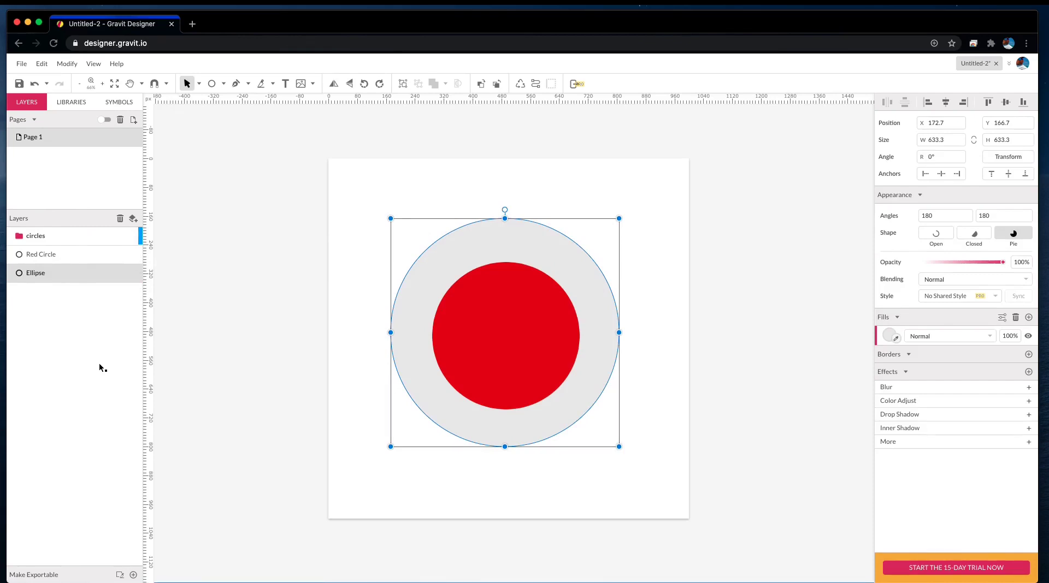
{"action": "left_click", "coordinate": [99, 362]}
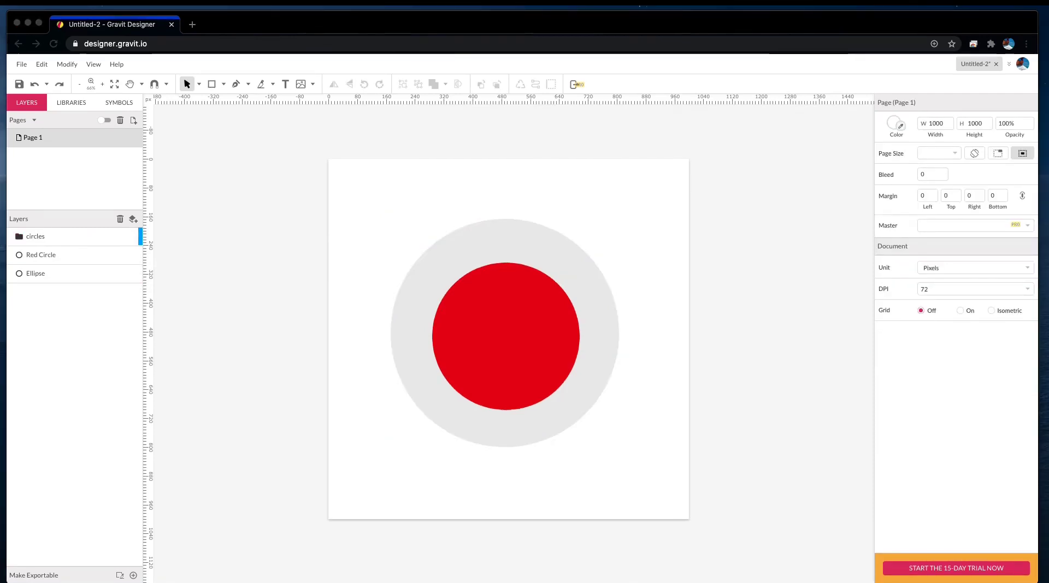
Step: Nudge the red circle slightly up and to the left
{"action": "left_click", "coordinate": [70, 278]}
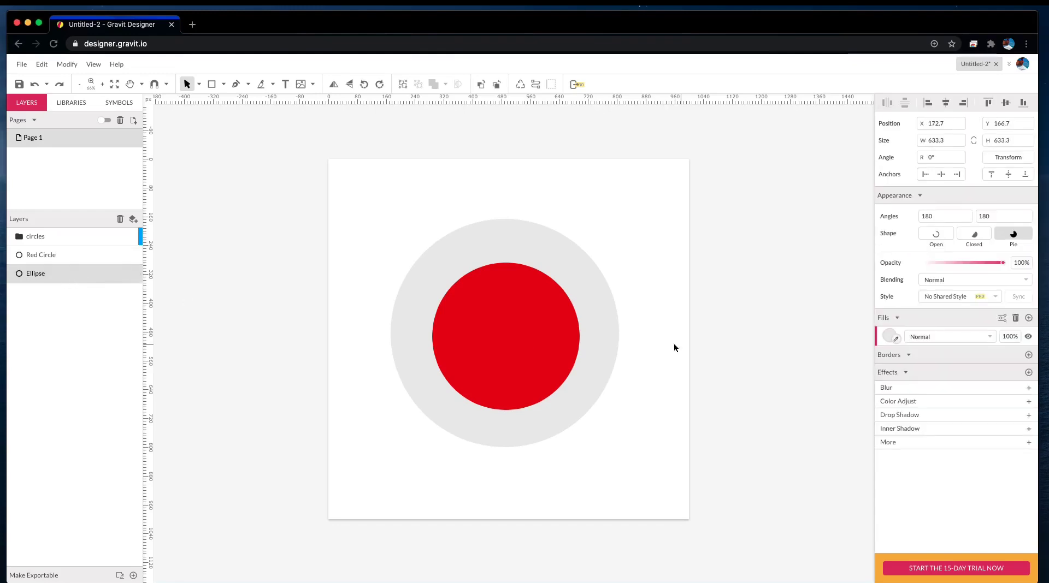
{"action": "left_click", "coordinate": [224, 84]}
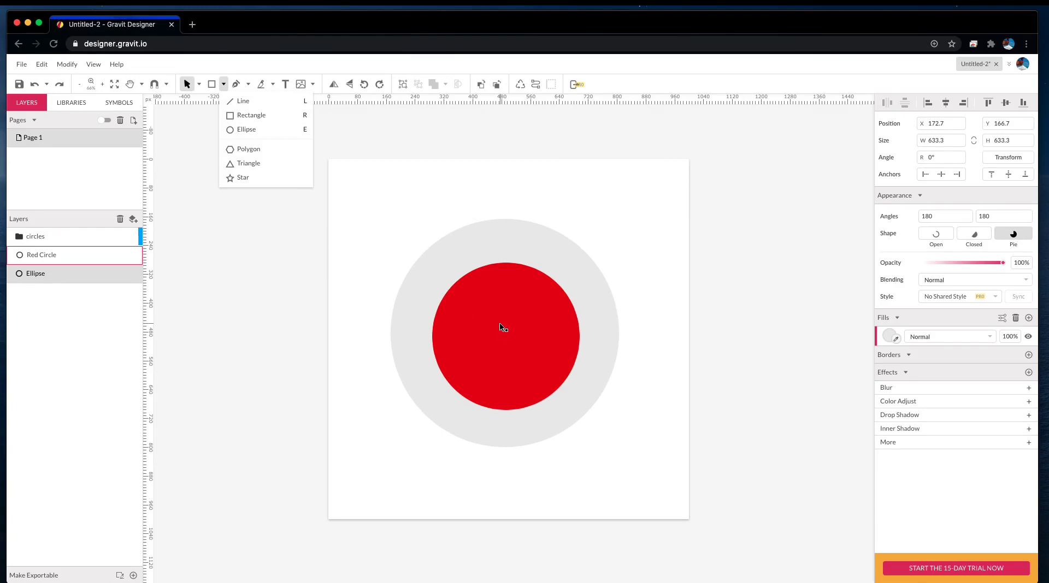
{"action": "mouse_move", "coordinate": [501, 335]}
{"action": "left_mouse_down"}
{"action": "mouse_move", "coordinate": [508, 344]}
{"action": "mouse_move", "coordinate": [499, 327]}
{"action": "left_mouse_up"}
Step: Draw a small circle at the red circle's lower right and fill it green (04DF3E)
{"action": "left_click", "coordinate": [223, 84]}
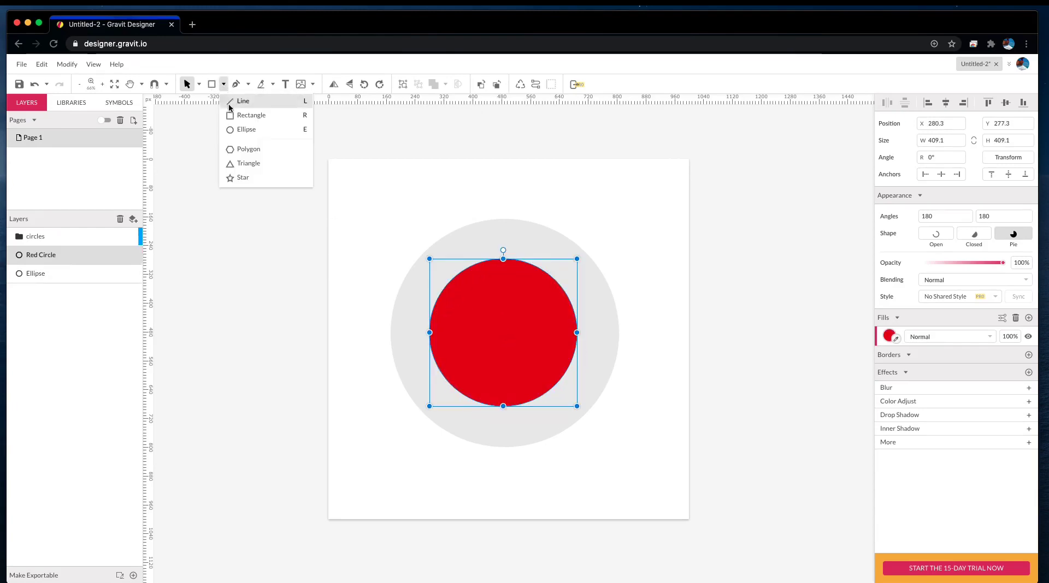
{"action": "left_click", "coordinate": [248, 129]}
{"action": "left_click_drag", "start_coordinate": [499, 322], "coordinate": [559, 380]}
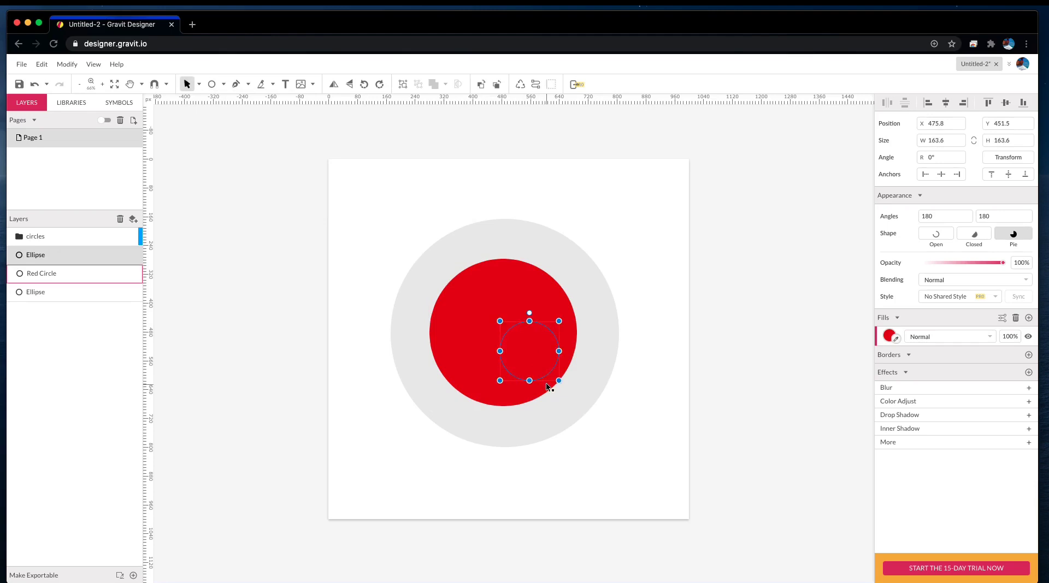
{"action": "left_click", "coordinate": [889, 335]}
{"action": "left_click_drag", "start_coordinate": [913, 439], "coordinate": [953, 441]}
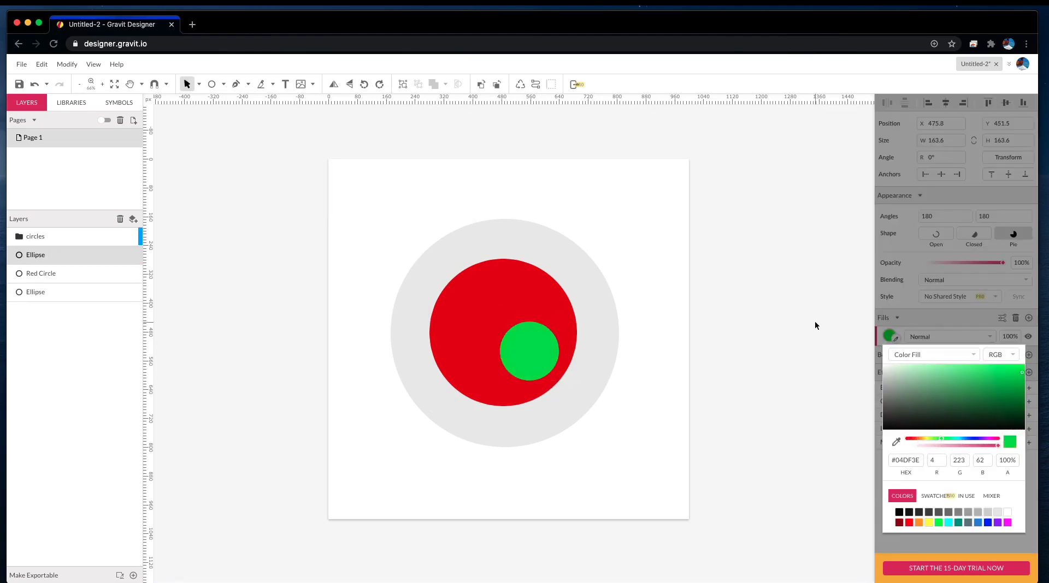
{"action": "left_click", "coordinate": [635, 160]}
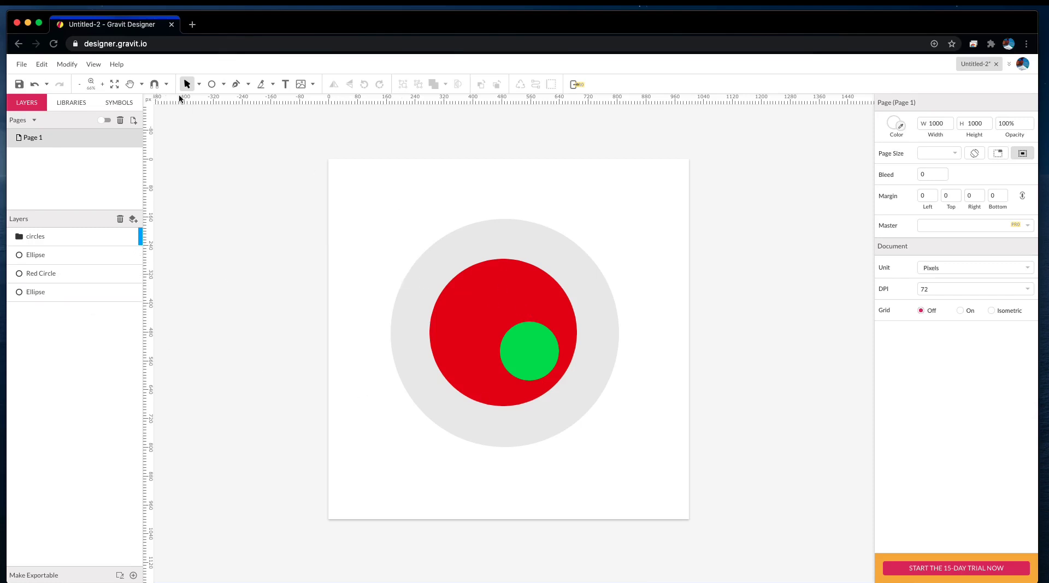
Step: Draw a large 918.2×918.2 square covering most of the page
{"action": "left_click", "coordinate": [224, 85]}
{"action": "left_click", "coordinate": [243, 116]}
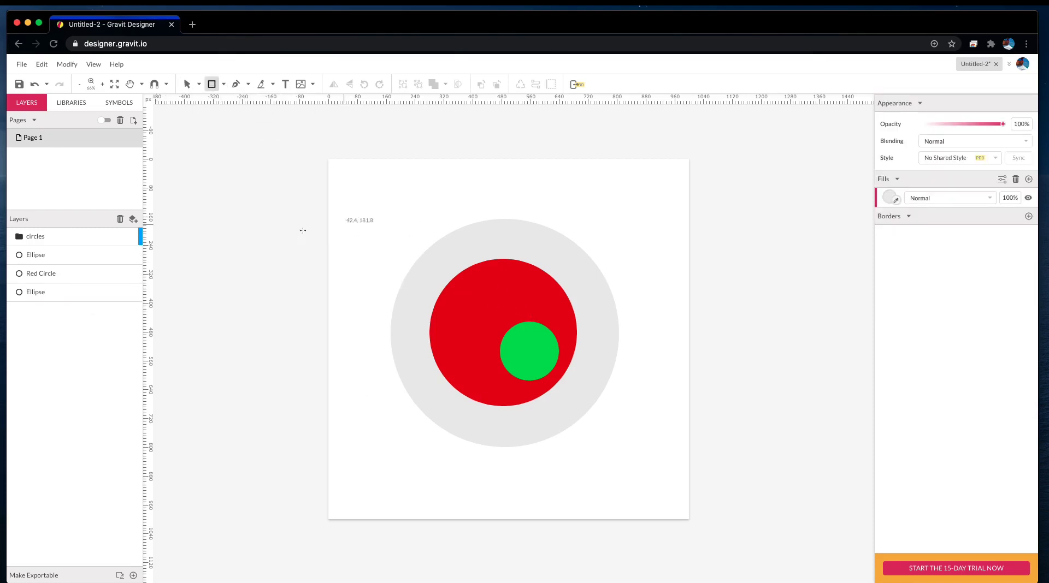
{"action": "left_click_drag", "start_coordinate": [348, 174], "coordinate": [648, 505]}
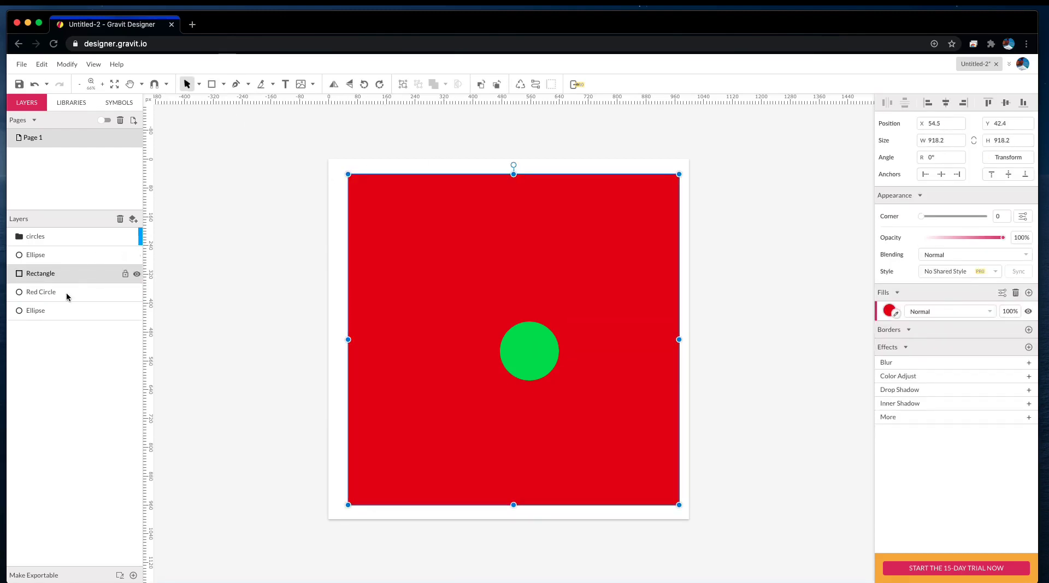
Step: Fill the rectangle dark grey #3B3B3B
{"action": "left_click", "coordinate": [65, 255]}
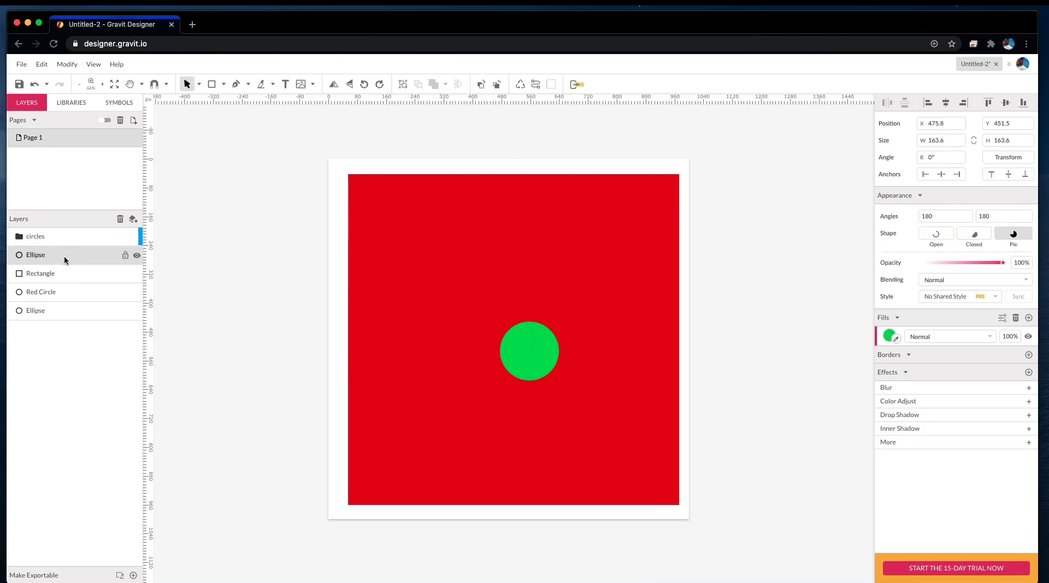
{"action": "left_click", "coordinate": [60, 273]}
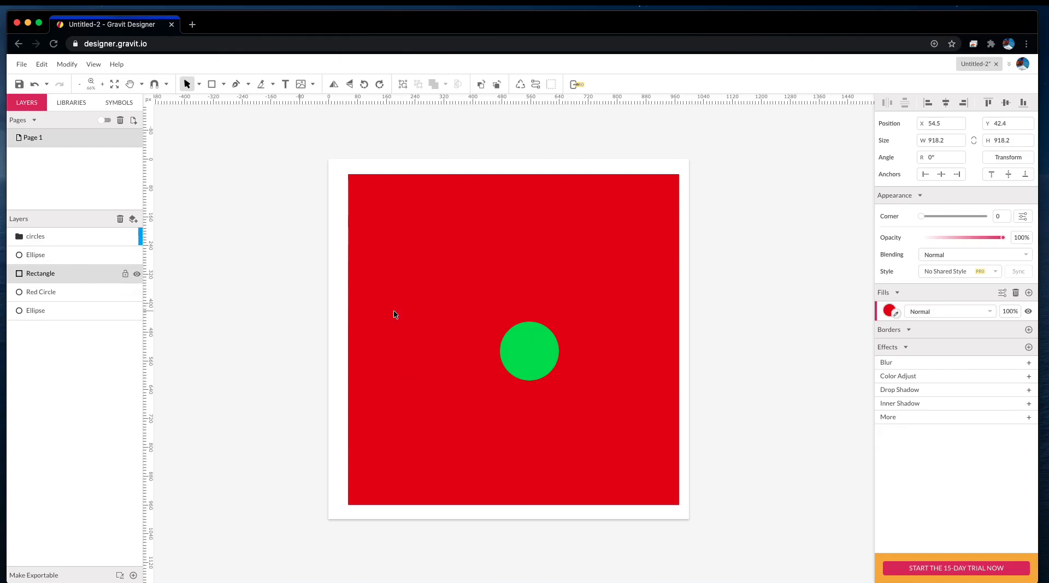
{"action": "left_click", "coordinate": [889, 310]}
{"action": "left_click_drag", "start_coordinate": [899, 354], "coordinate": [885, 392]}
{"action": "left_click", "coordinate": [839, 285]}
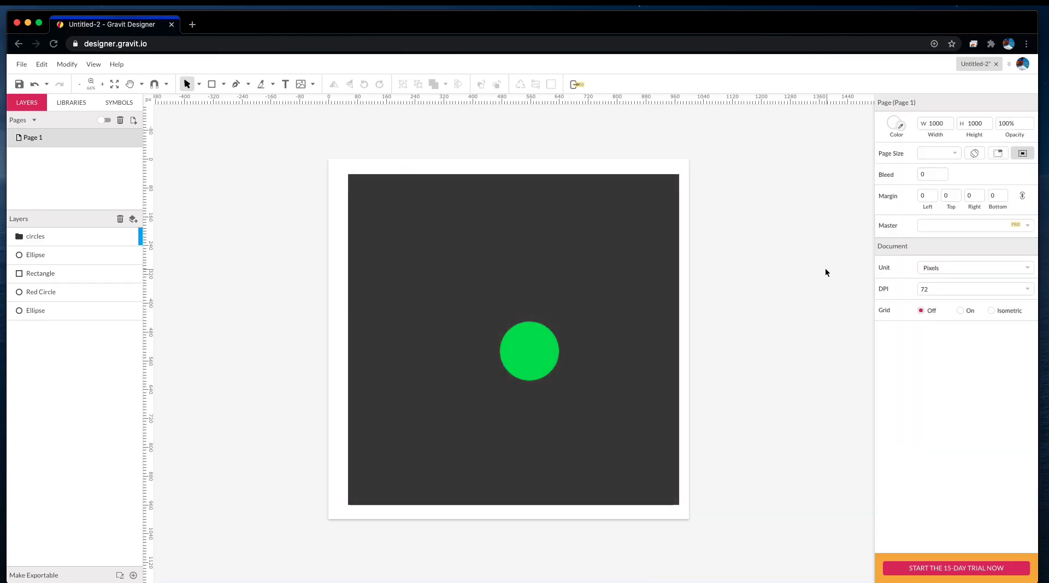
{"action": "left_click", "coordinate": [66, 274]}
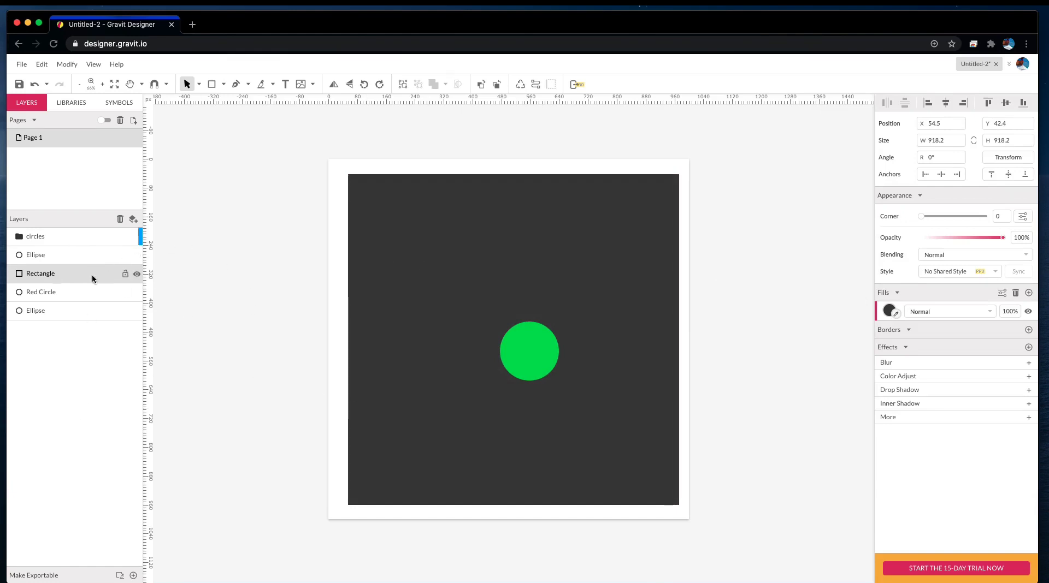
Step: Try moving the rectangle below the circles and Bring to Front, undoing both
{"action": "left_click_drag", "start_coordinate": [74, 274], "coordinate": [73, 322]}
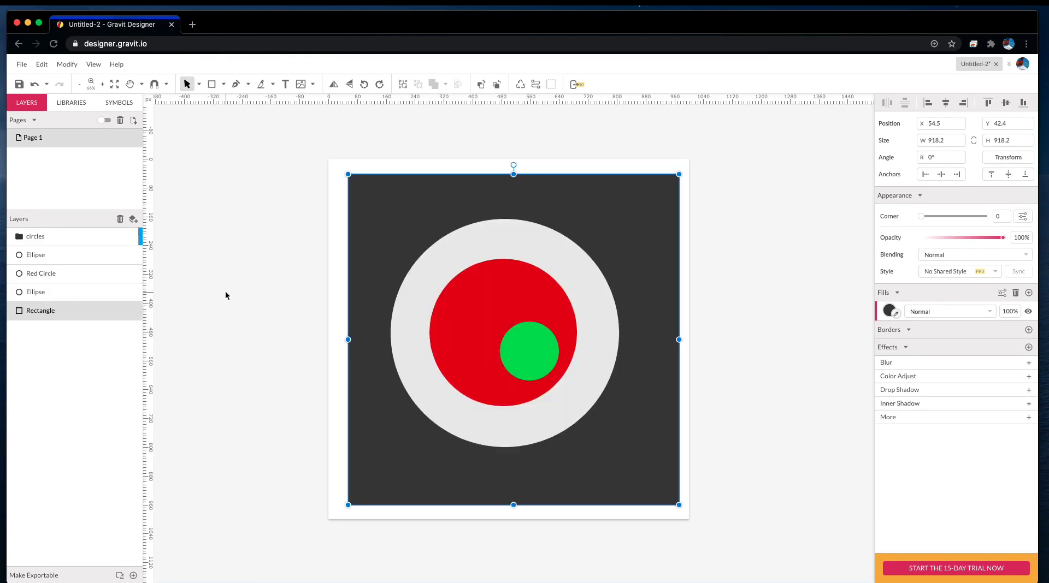
{"action": "key", "text": "super+z"}
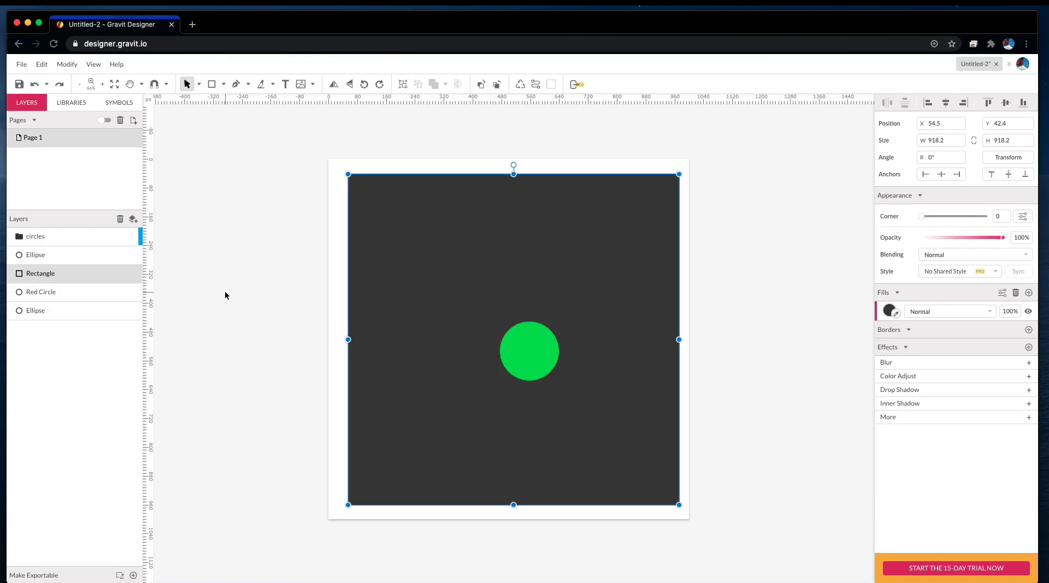
{"action": "left_click", "coordinate": [74, 65]}
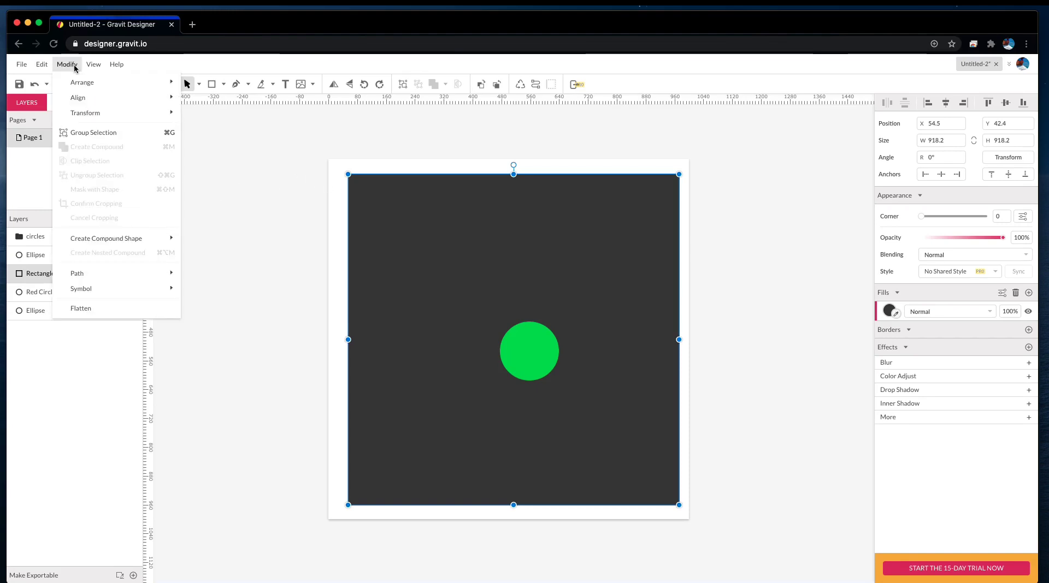
{"action": "mouse_move", "coordinate": [85, 82]}
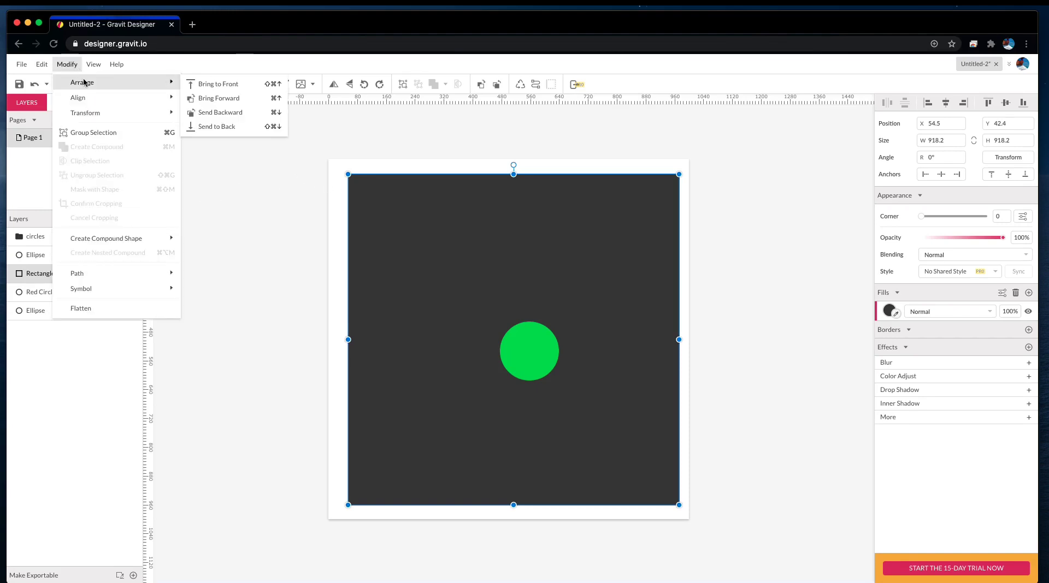
{"action": "left_click", "coordinate": [249, 88]}
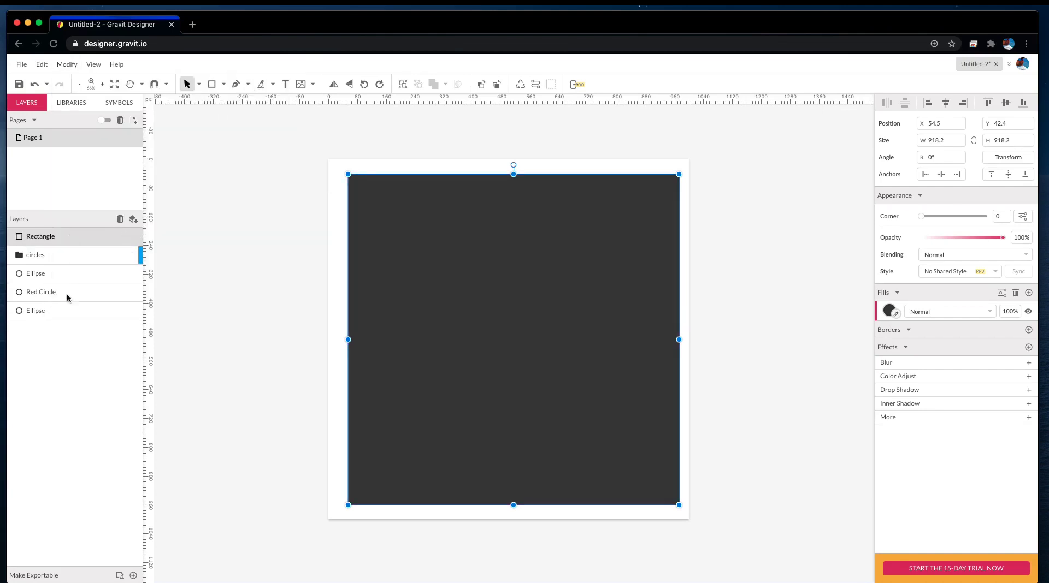
{"action": "key", "text": "super+z"}
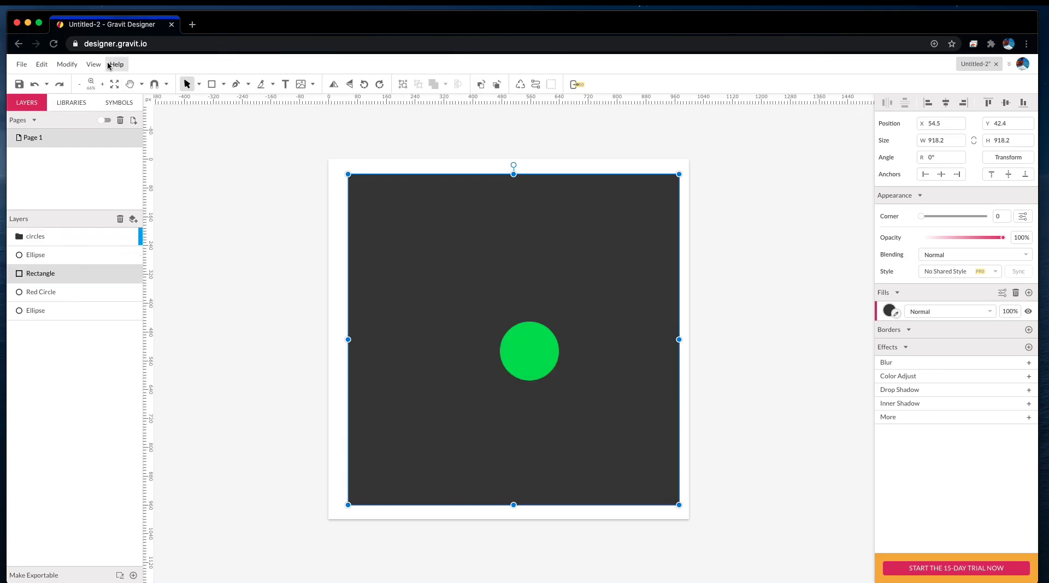
Step: Try Bring Forward and Send Backward on the rectangle, undoing each
{"action": "left_click", "coordinate": [66, 65]}
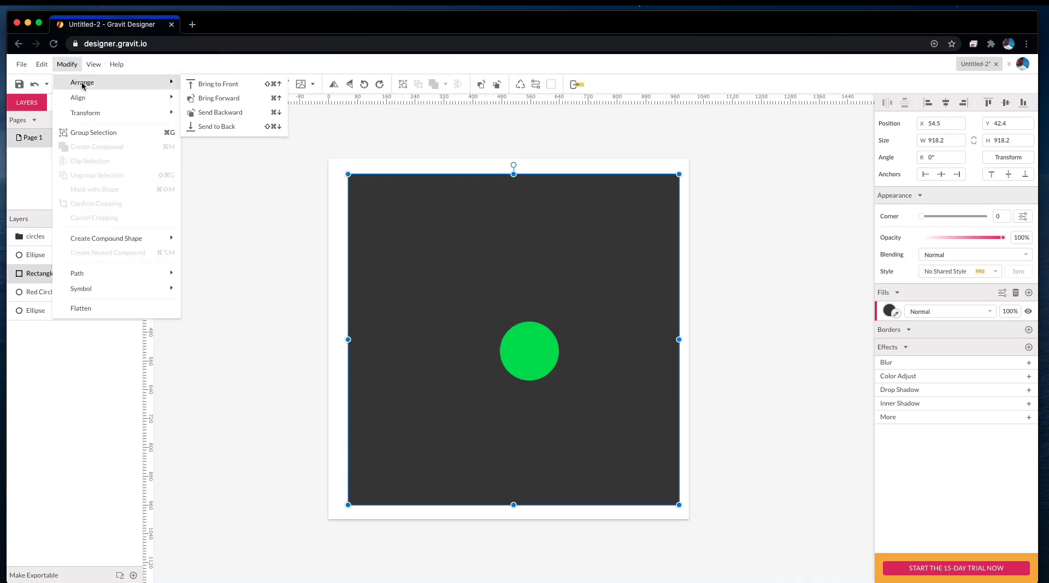
{"action": "left_click", "coordinate": [242, 98]}
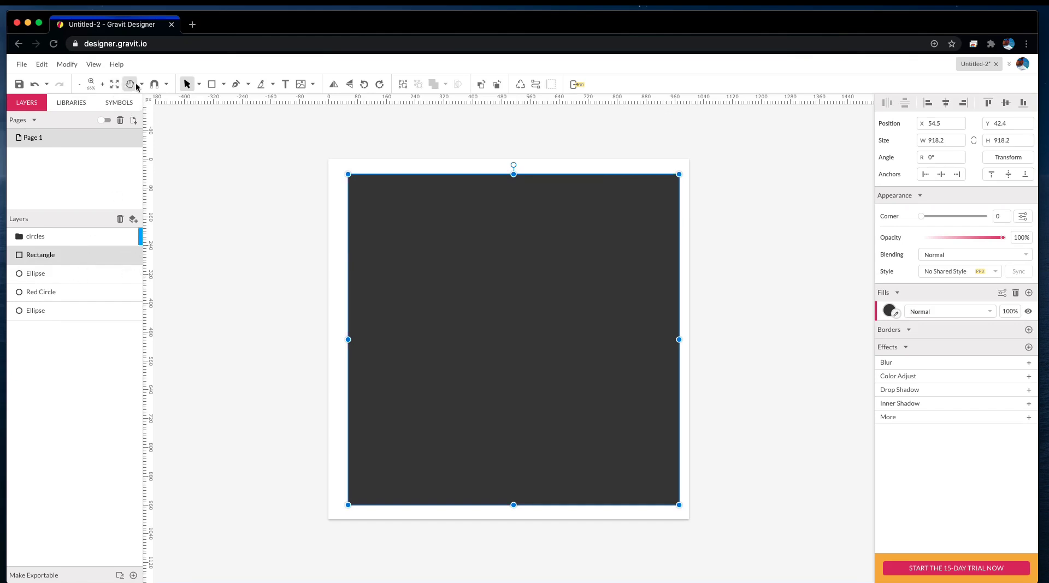
{"action": "key", "text": "super+Down"}
{"action": "left_click", "coordinate": [67, 64]}
{"action": "mouse_move", "coordinate": [74, 80]}
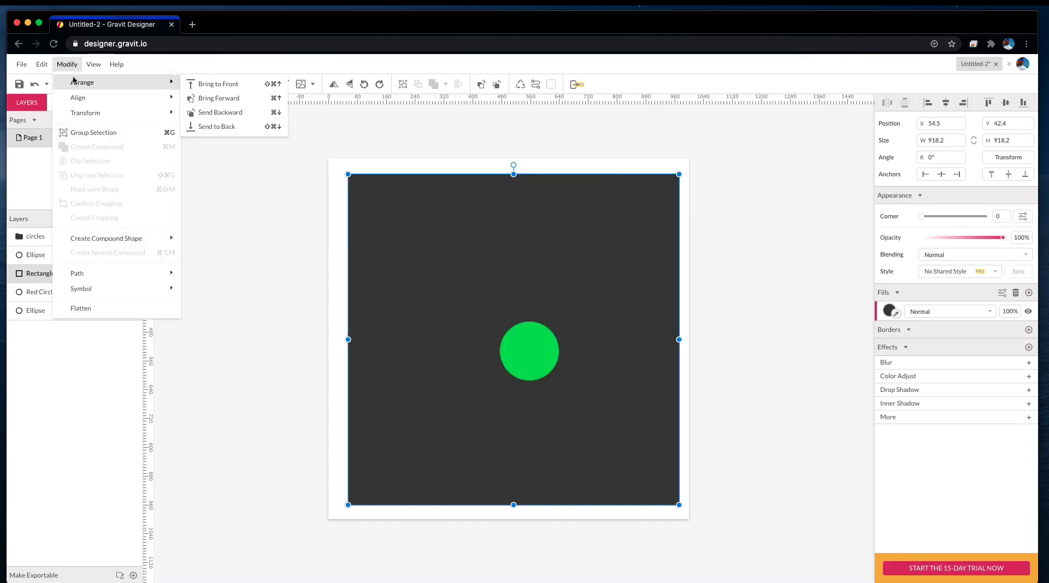
{"action": "left_click", "coordinate": [244, 115]}
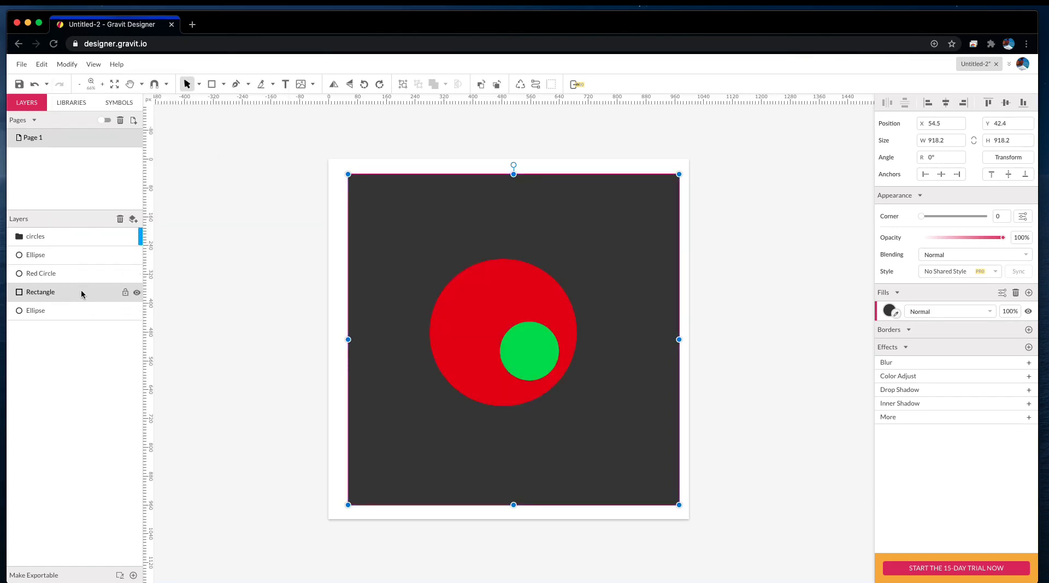
{"action": "key", "text": "super+z"}
Step: Send the dark rectangle behind everything with Modify > Arrange > Send to Back
{"action": "left_click", "coordinate": [94, 64]}
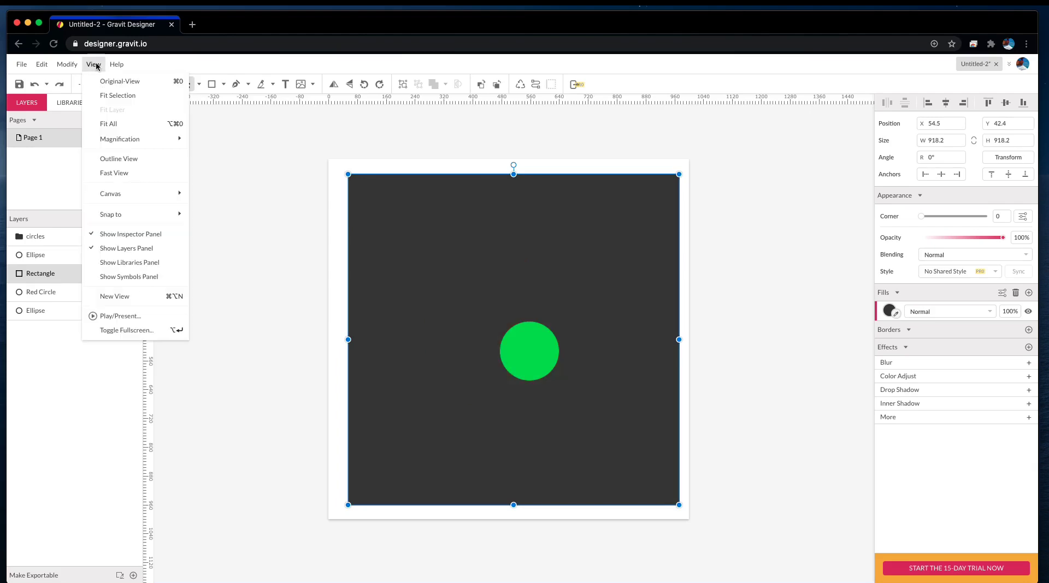
{"action": "mouse_move", "coordinate": [66, 65]}
{"action": "mouse_move", "coordinate": [77, 83]}
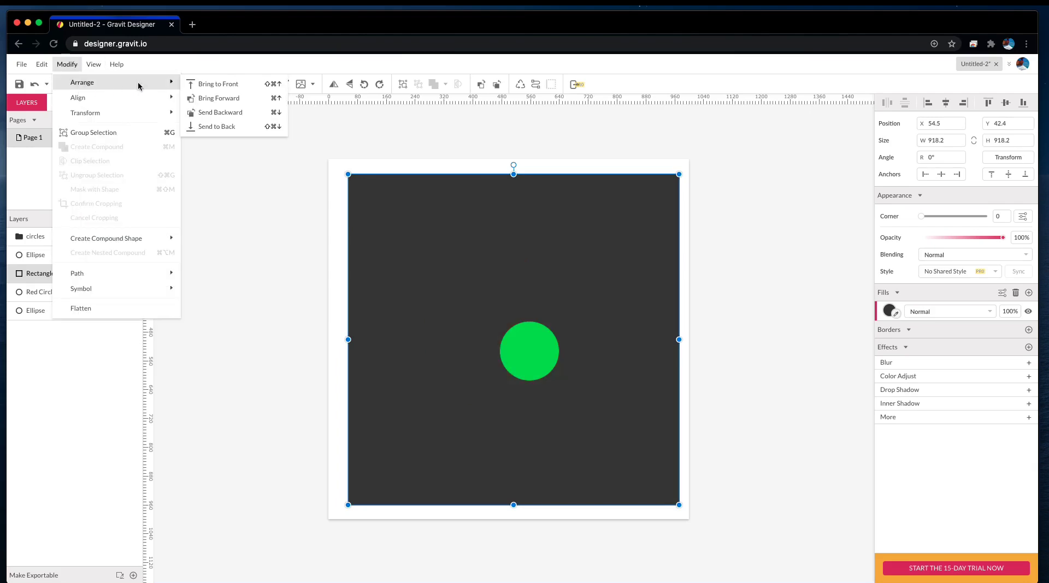
{"action": "left_click", "coordinate": [228, 128]}
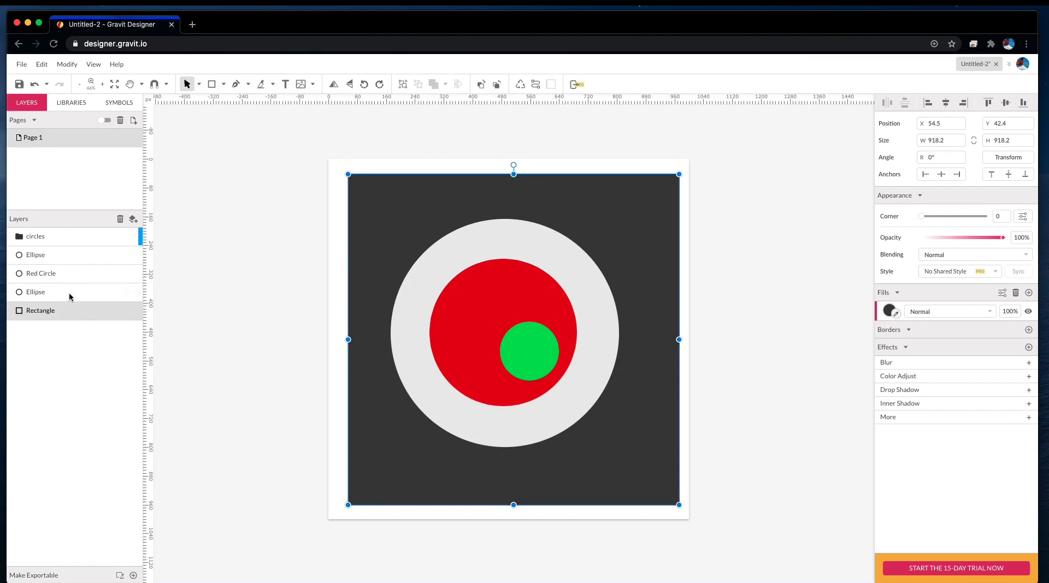
{"action": "left_click", "coordinate": [306, 181]}
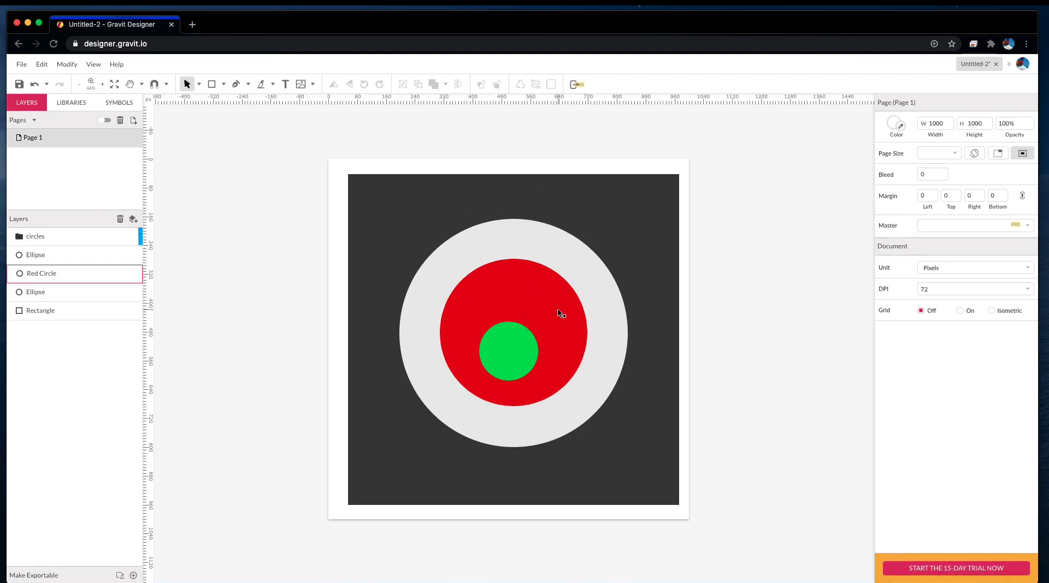
Step: Centre the rectangle, grey and red circles both ways, and the green circle vertically
{"action": "left_click", "coordinate": [420, 195]}
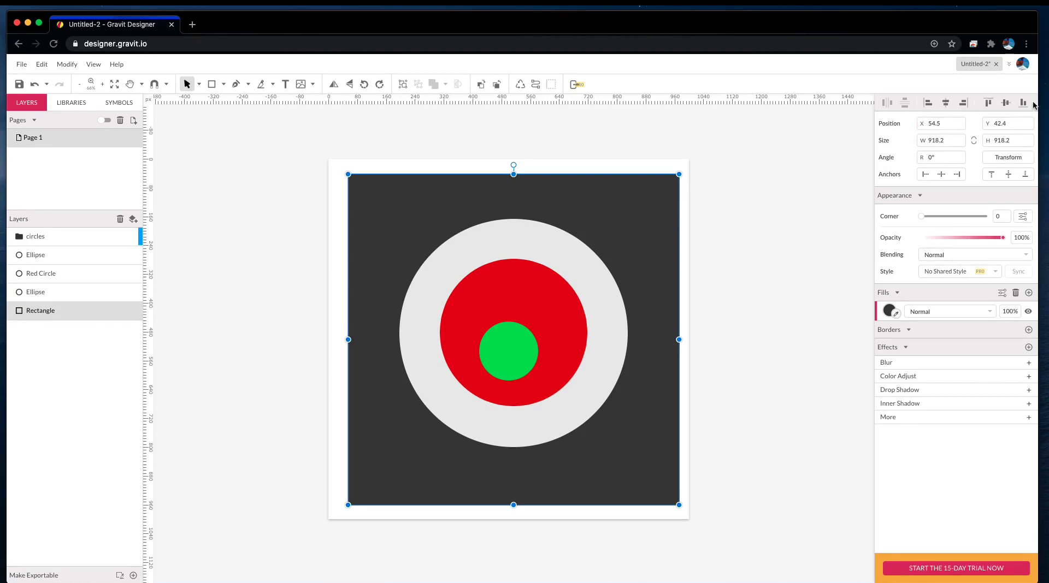
{"action": "left_click", "coordinate": [945, 103]}
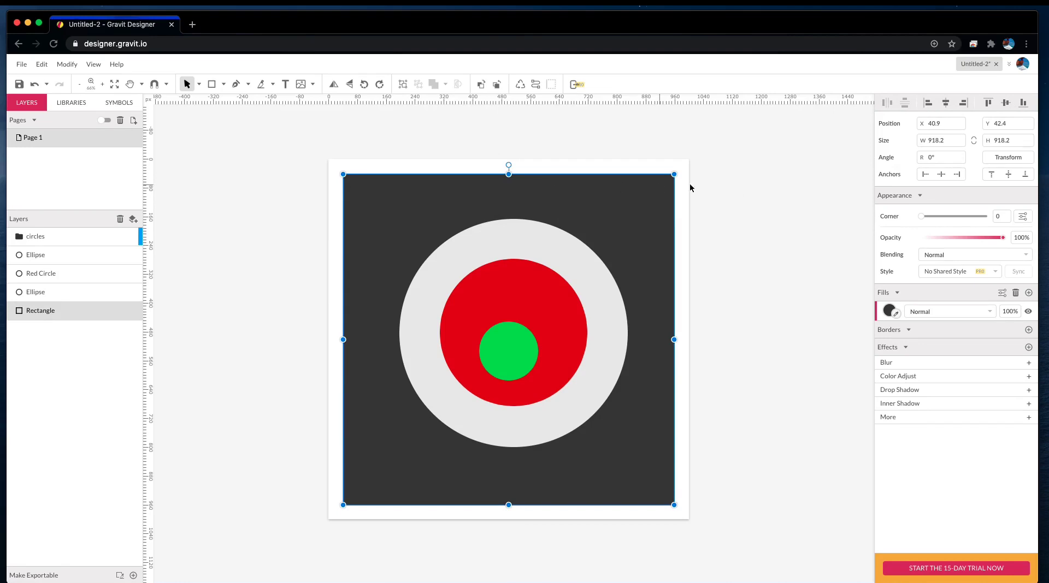
{"action": "left_click", "coordinate": [1008, 104]}
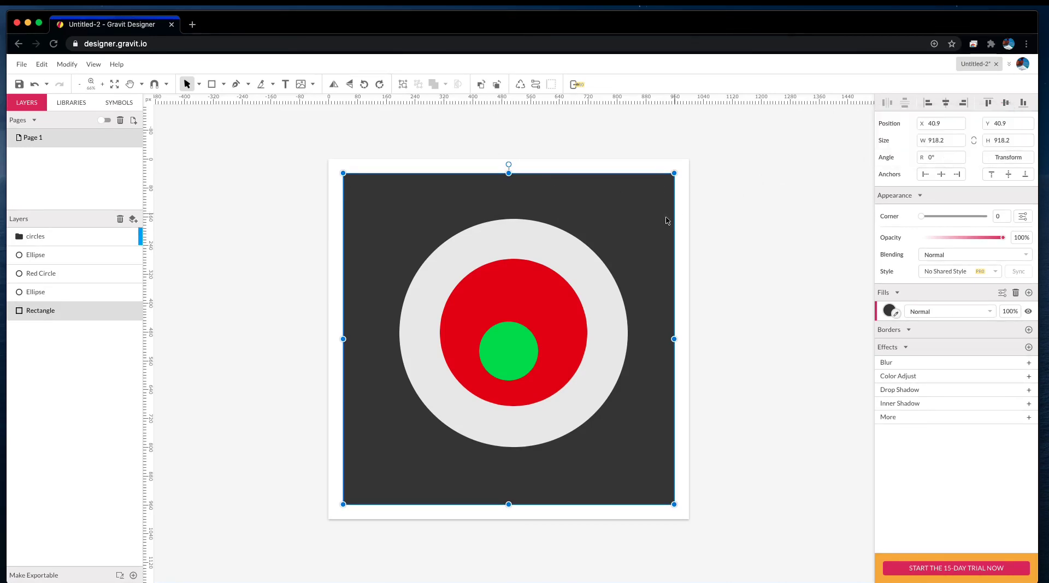
{"action": "left_click", "coordinate": [584, 262]}
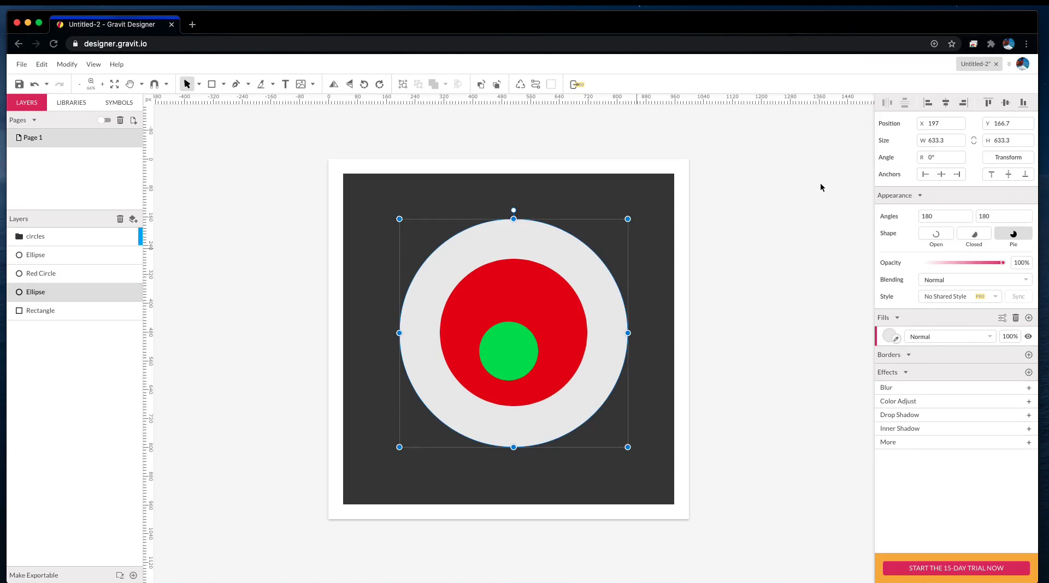
{"action": "left_click", "coordinate": [946, 104]}
{"action": "left_click", "coordinate": [1006, 102]}
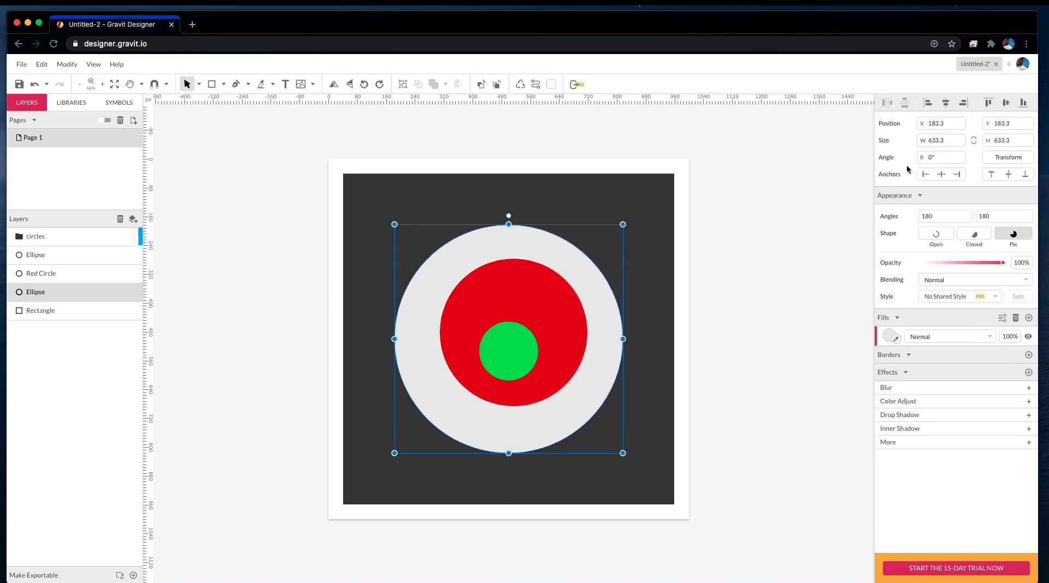
{"action": "left_click", "coordinate": [551, 294]}
{"action": "left_click", "coordinate": [944, 109]}
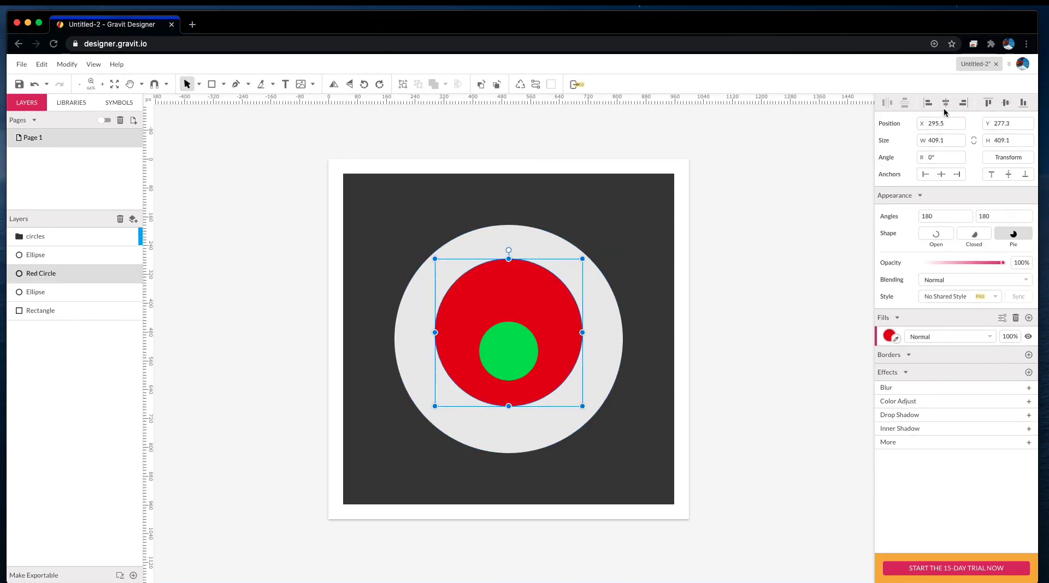
{"action": "left_click", "coordinate": [1006, 102]}
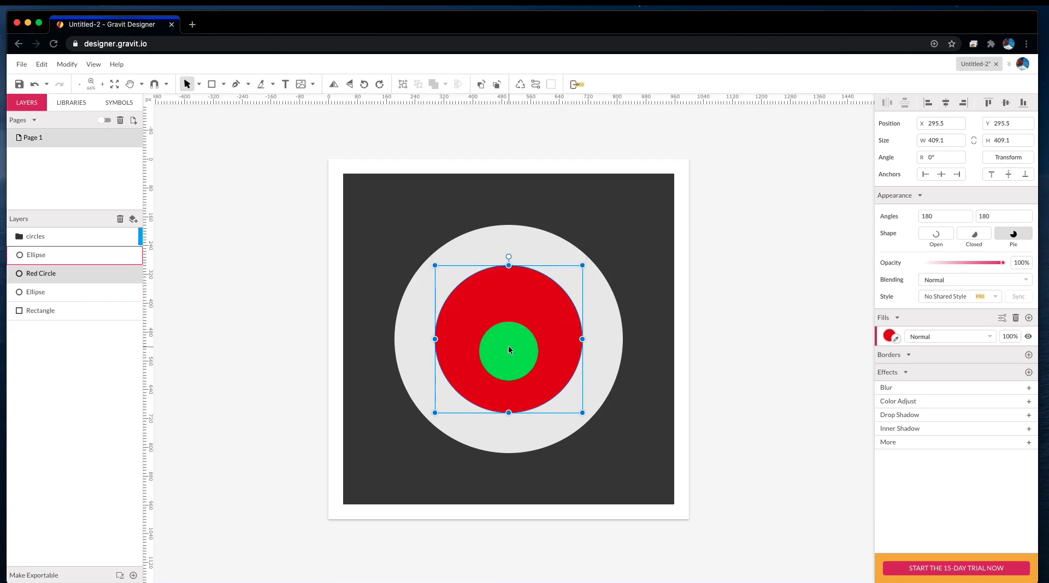
{"action": "left_click", "coordinate": [508, 349]}
{"action": "left_click", "coordinate": [1005, 103]}
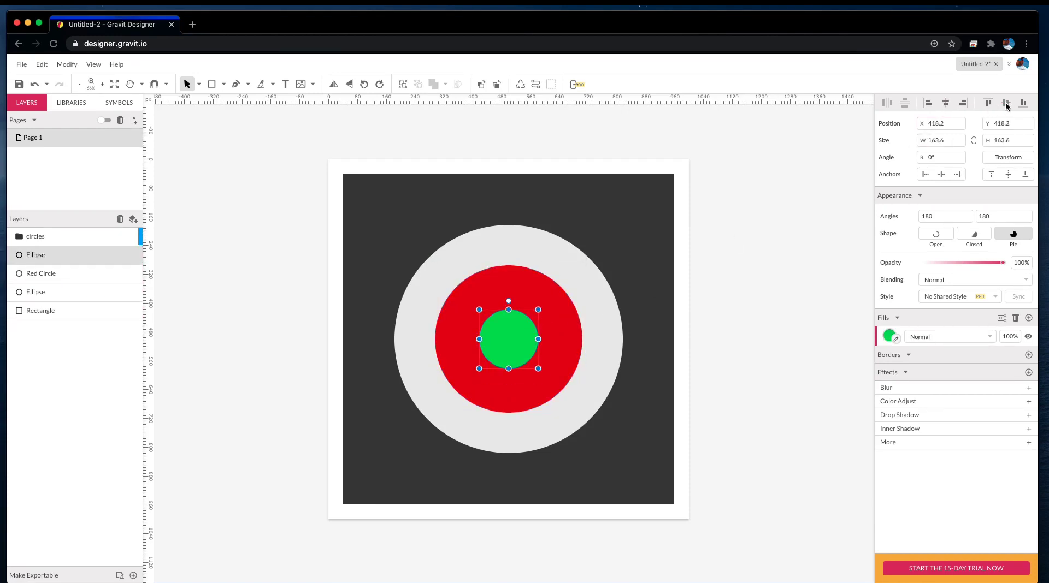
{"action": "left_click", "coordinate": [733, 282]}
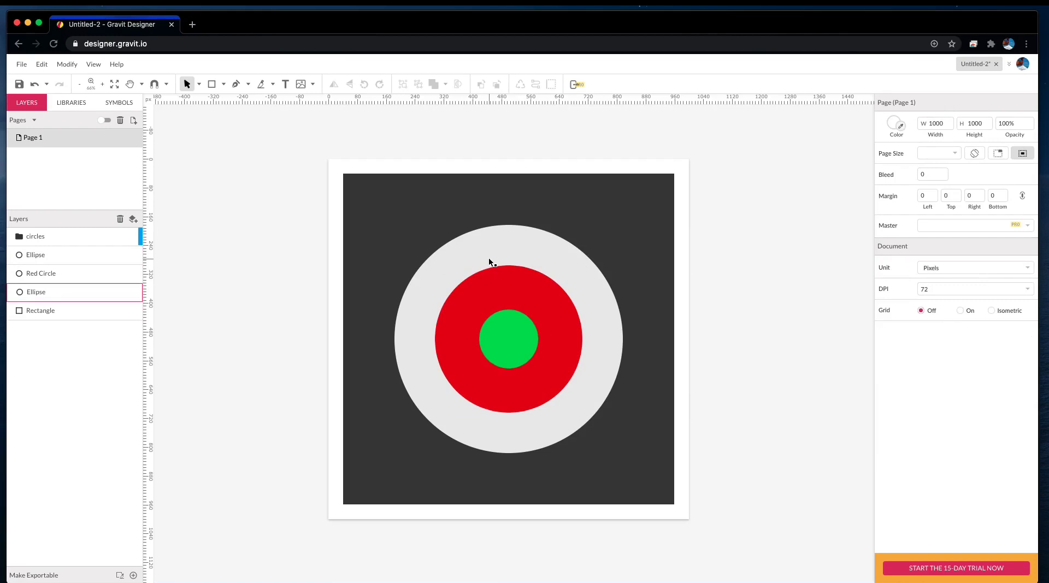
Step: Move the four shape layers into the circles folder and hide it
{"action": "left_click", "coordinate": [96, 313]}
{"action": "left_click", "coordinate": [71, 256], "text": "shift"}
{"action": "left_click_drag", "start_coordinate": [68, 255], "coordinate": [71, 237]}
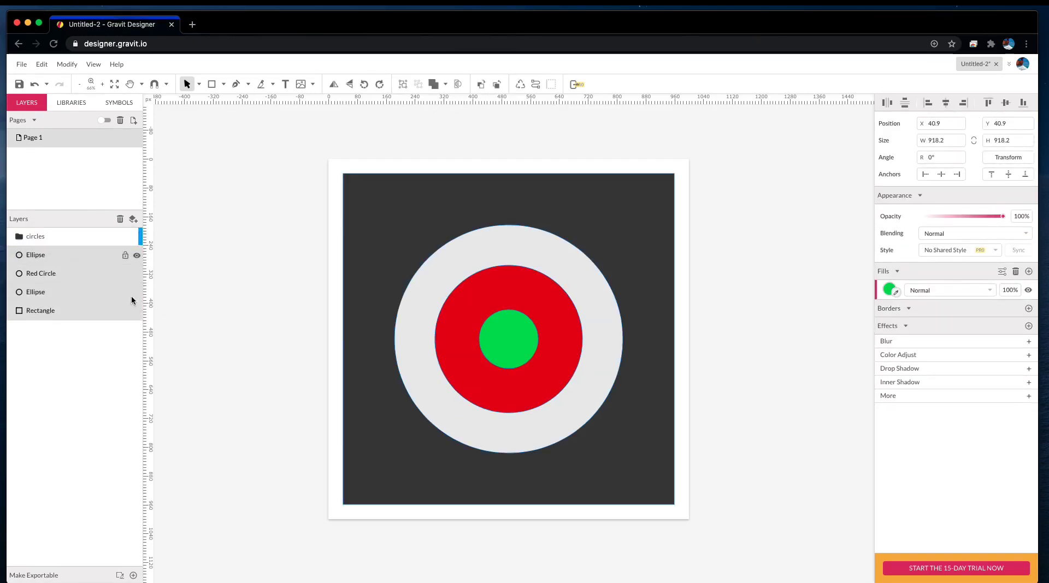
{"action": "left_click", "coordinate": [93, 236]}
{"action": "left_click", "coordinate": [121, 237]}
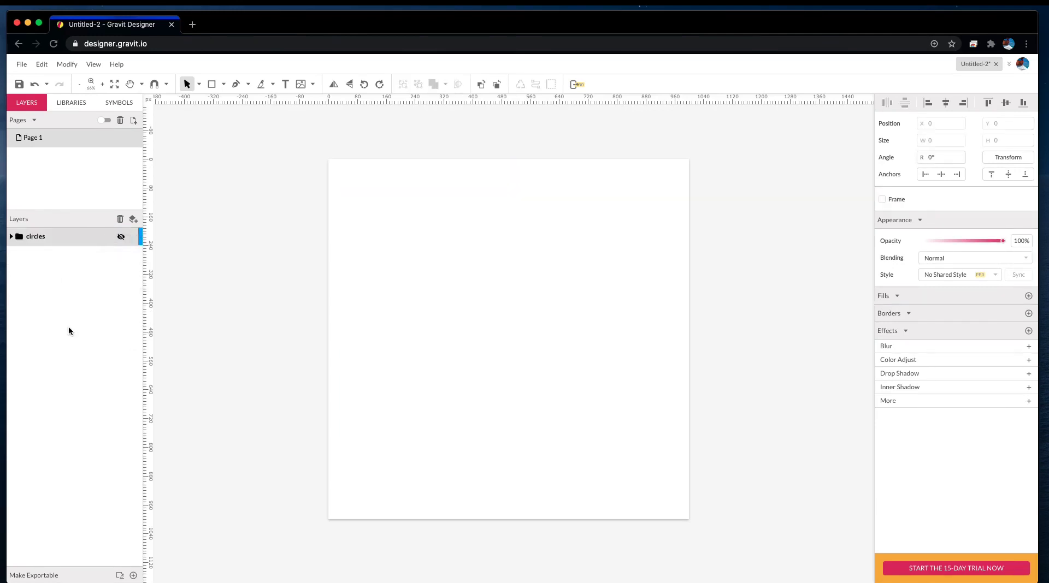
Step: Draw a 389.4-pixel circle in the page's upper left and fill it red
{"action": "left_click", "coordinate": [223, 83]}
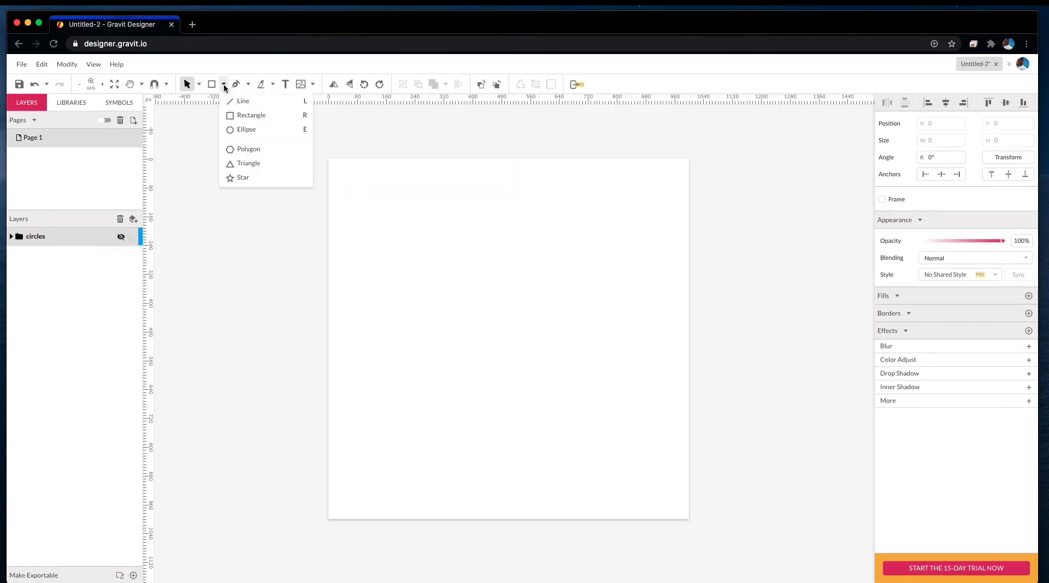
{"action": "left_click", "coordinate": [245, 130]}
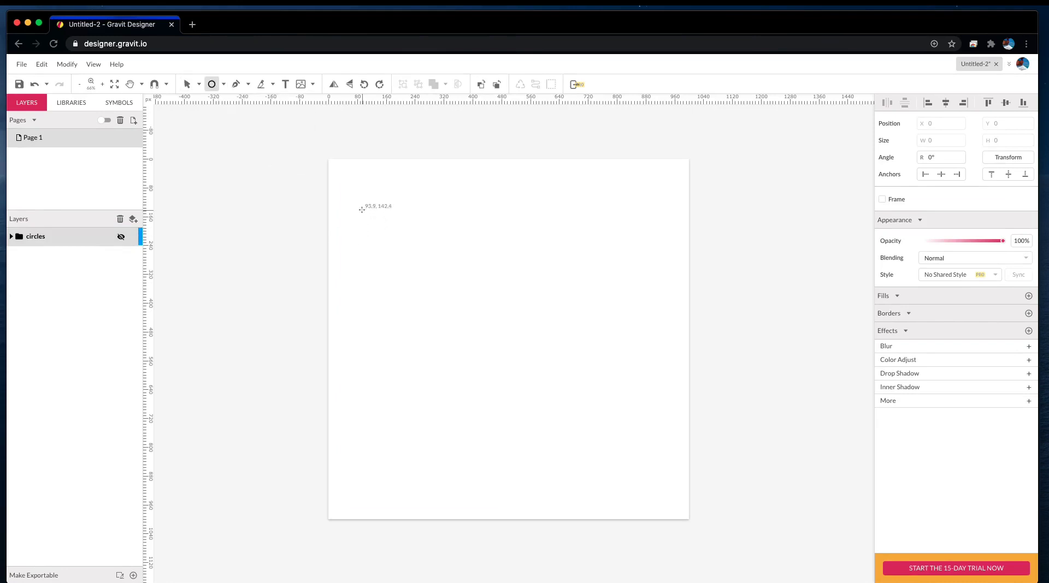
{"action": "left_click_drag", "start_coordinate": [362, 210], "coordinate": [503, 350]}
{"action": "left_click", "coordinate": [888, 336]}
{"action": "left_click_drag", "start_coordinate": [906, 370], "coordinate": [1021, 365]}
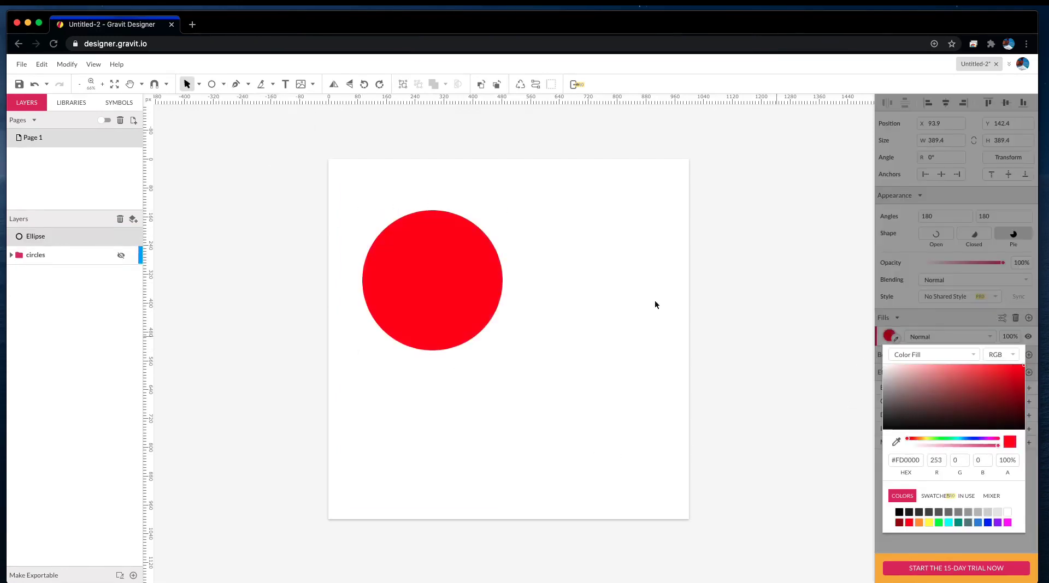
{"action": "left_click", "coordinate": [655, 302]}
Step: Alt-drag a copy of the red circle to the lower right and fill it blue
{"action": "left_click", "coordinate": [442, 276]}
{"action": "left_click_drag", "start_coordinate": [441, 276], "coordinate": [597, 358]}
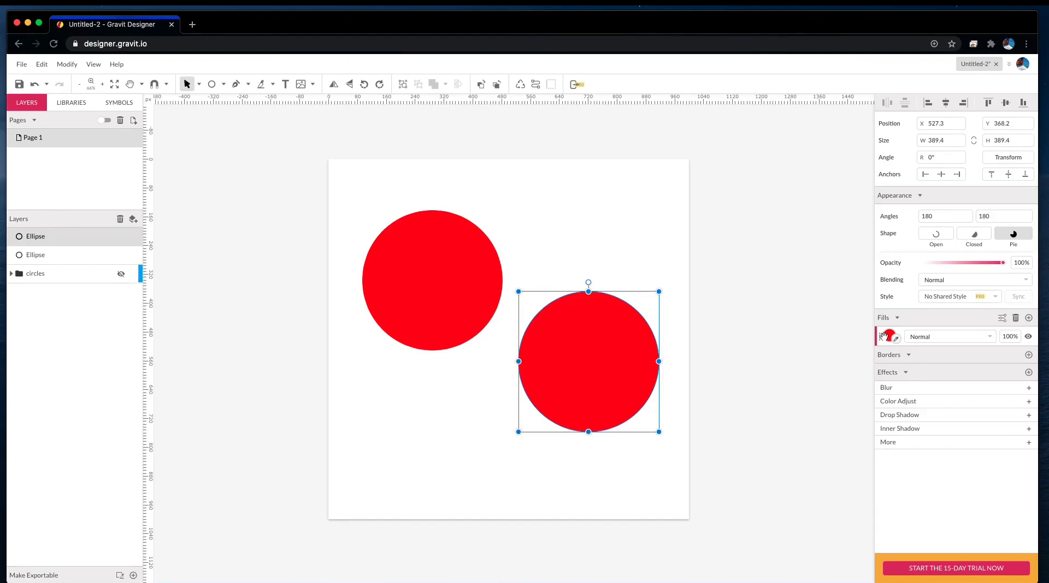
{"action": "left_click", "coordinate": [888, 336]}
{"action": "left_click_drag", "start_coordinate": [944, 440], "coordinate": [980, 440]}
{"action": "left_click", "coordinate": [717, 385]}
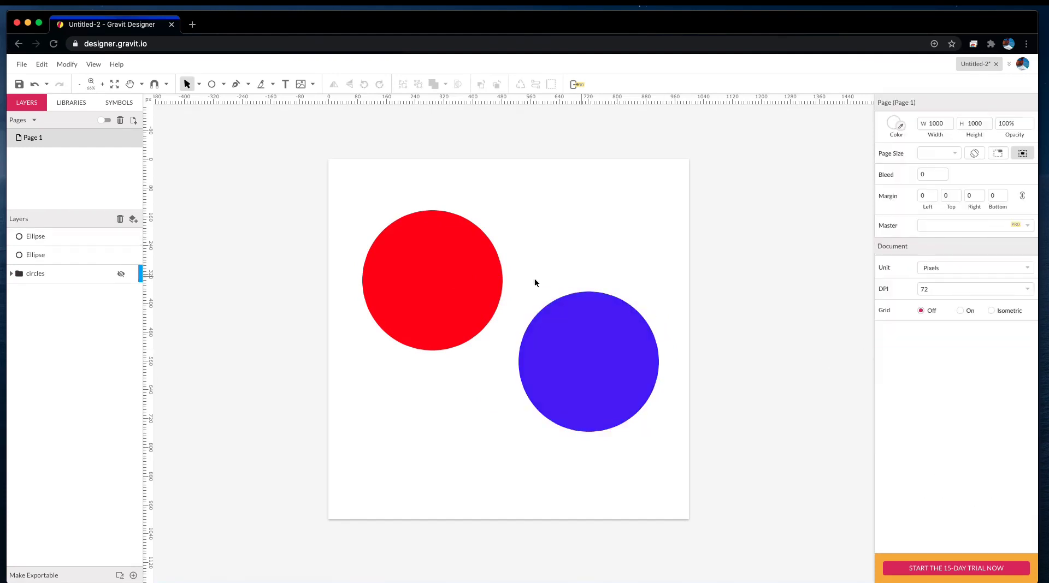
Step: Nudge the red circle up-left and the blue circle up, then select both
{"action": "left_click_drag", "start_coordinate": [470, 279], "coordinate": [436, 243]}
{"action": "left_click_drag", "start_coordinate": [595, 346], "coordinate": [594, 340]}
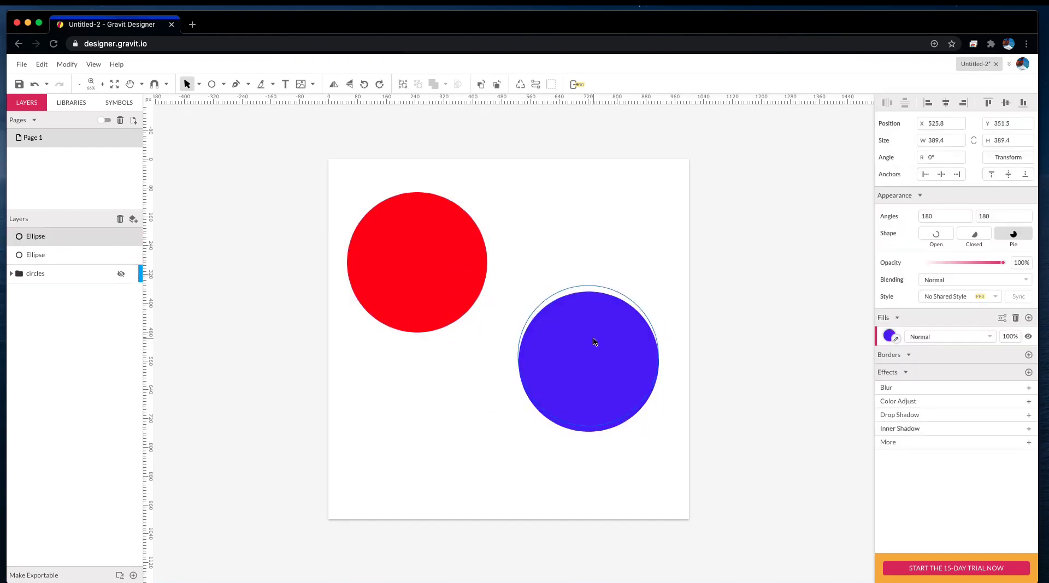
{"action": "left_click", "coordinate": [459, 262]}
{"action": "left_click", "coordinate": [590, 364], "text": "shift"}
{"action": "left_click", "coordinate": [590, 365], "text": "shift"}
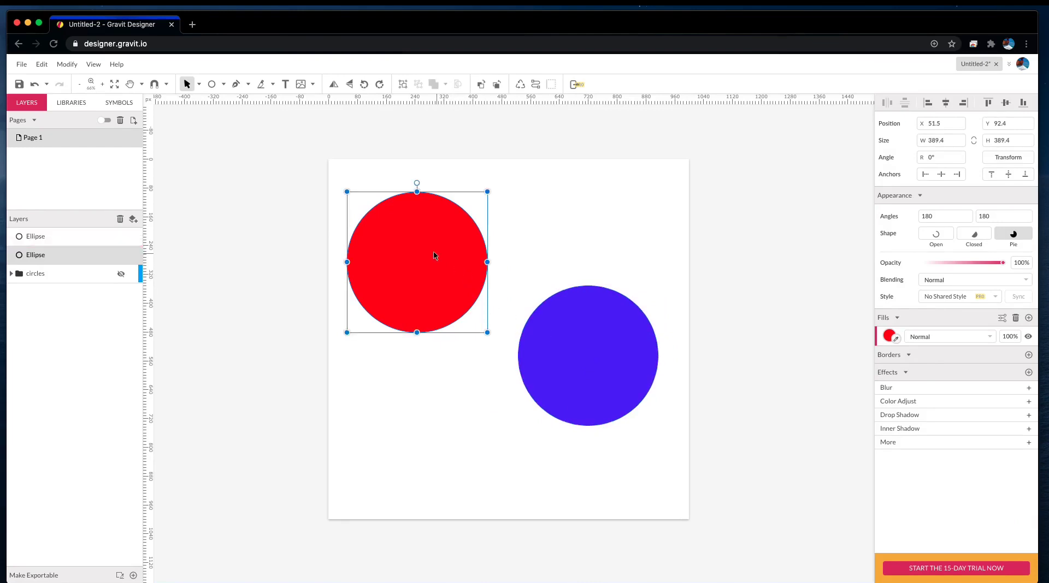
{"action": "left_click", "coordinate": [627, 375]}
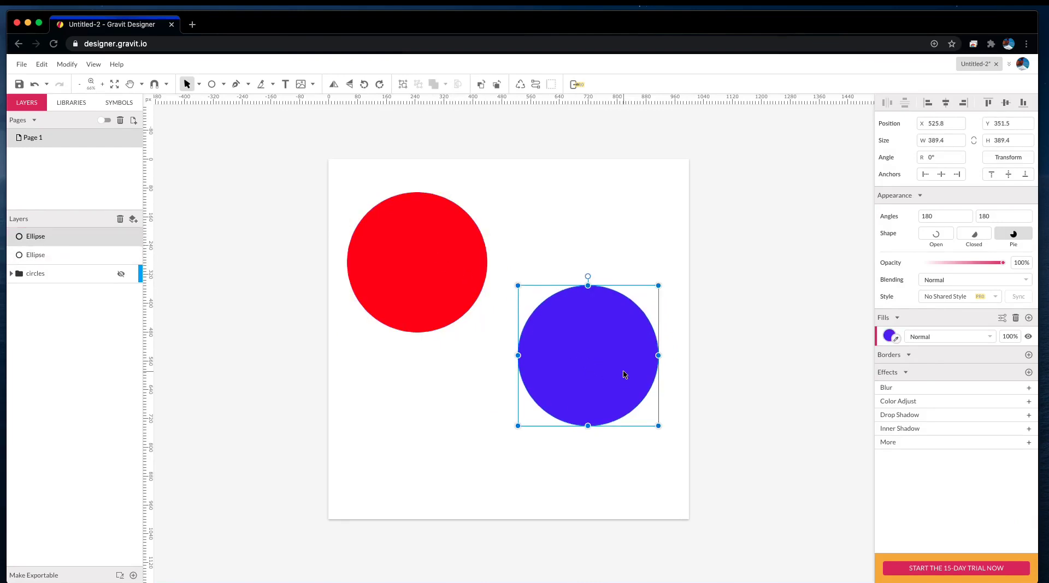
{"action": "left_click", "coordinate": [440, 284], "text": "shift"}
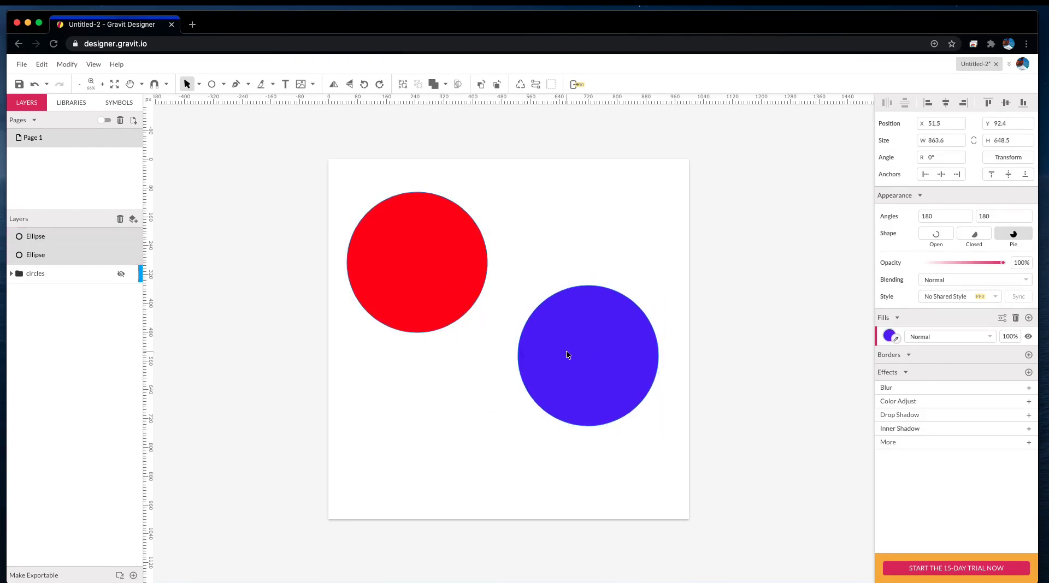
Step: Align the two circles' left edges via Modify > Align, then undo it
{"action": "left_click", "coordinate": [65, 66]}
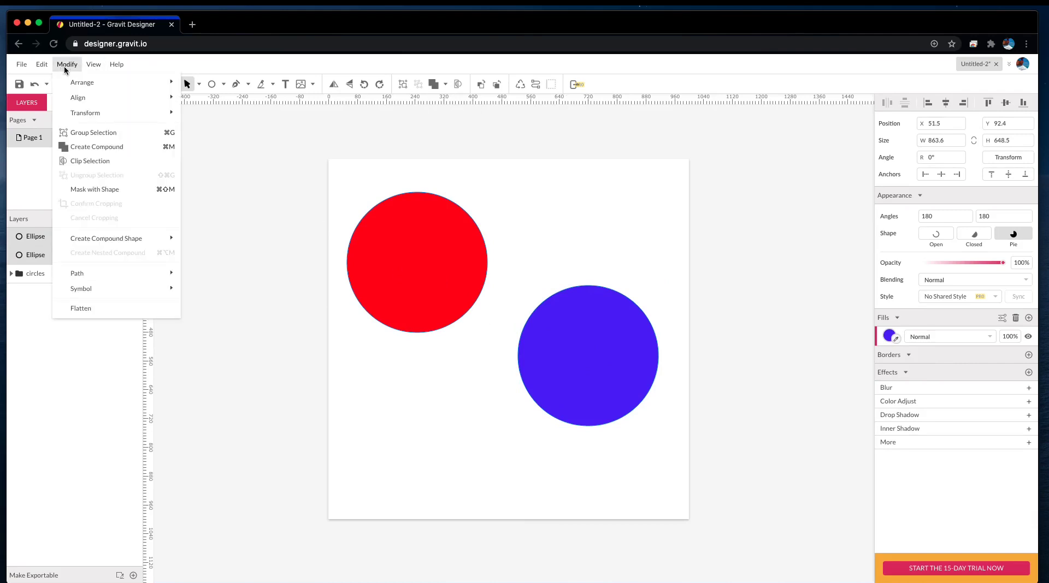
{"action": "mouse_move", "coordinate": [78, 99]}
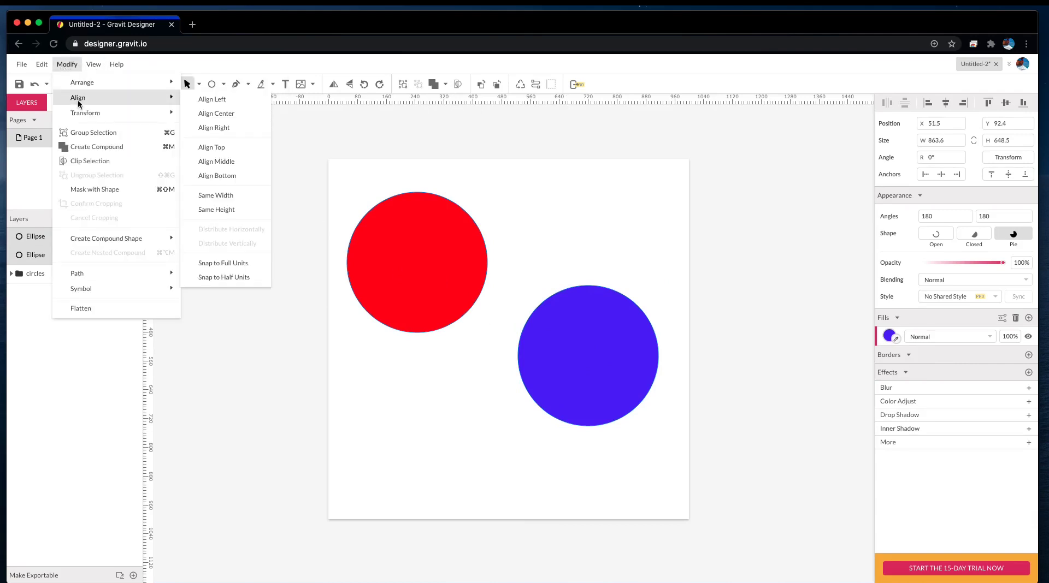
{"action": "left_click", "coordinate": [236, 102]}
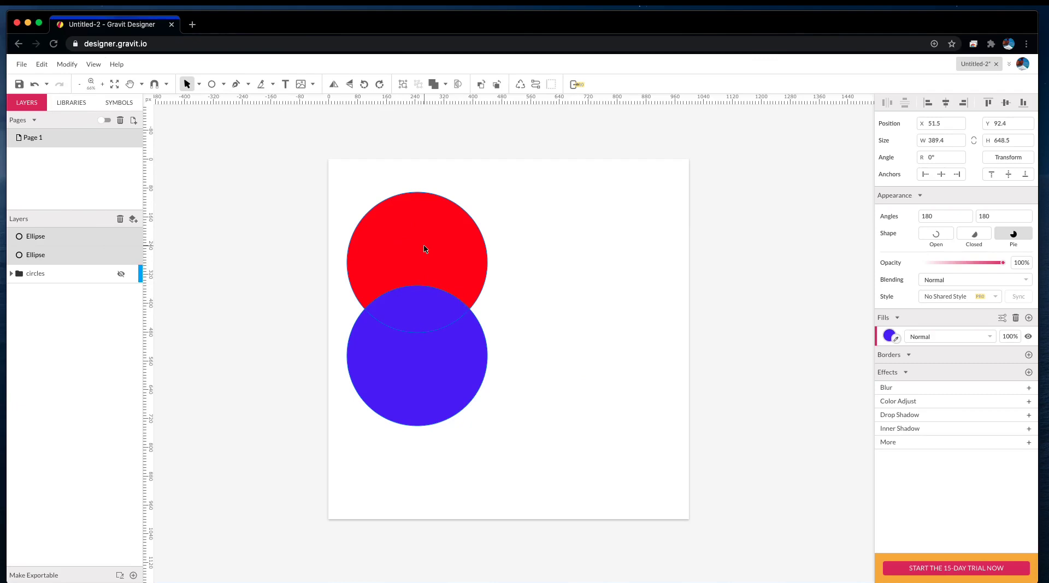
{"action": "key", "text": "super+z"}
Step: Apply Align Right to the circles, then undo it
{"action": "left_click", "coordinate": [68, 65]}
{"action": "mouse_move", "coordinate": [82, 99]}
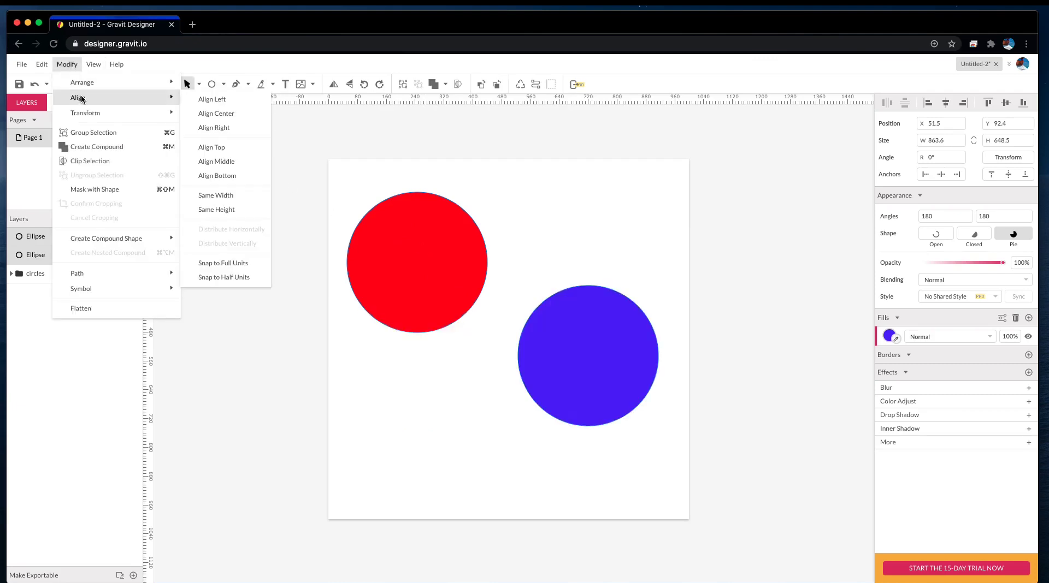
{"action": "left_click", "coordinate": [233, 128]}
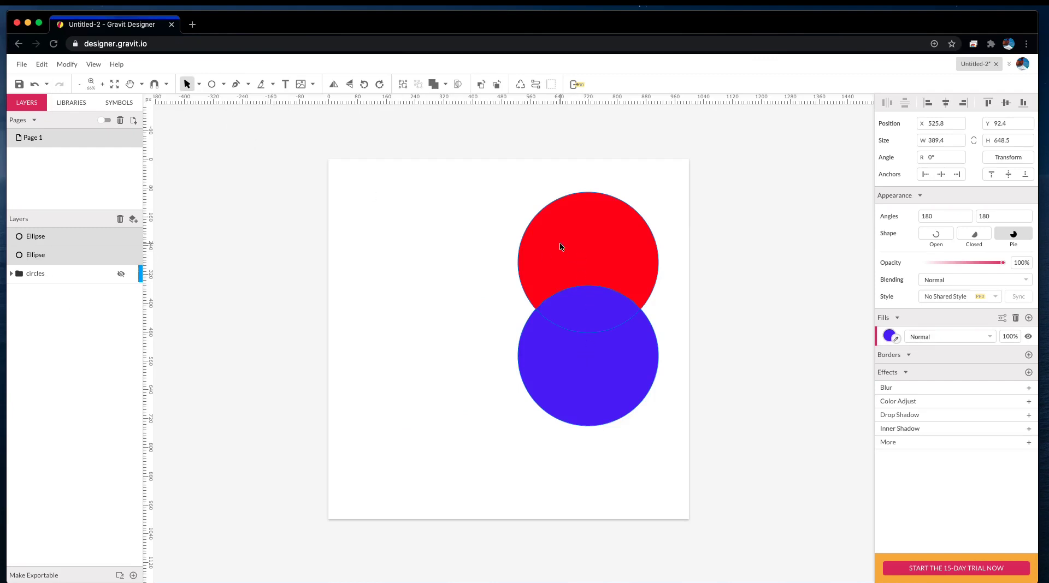
{"action": "key", "text": "super+z"}
Step: Centre the circles horizontally with Align Center, then undo it
{"action": "left_click", "coordinate": [67, 64]}
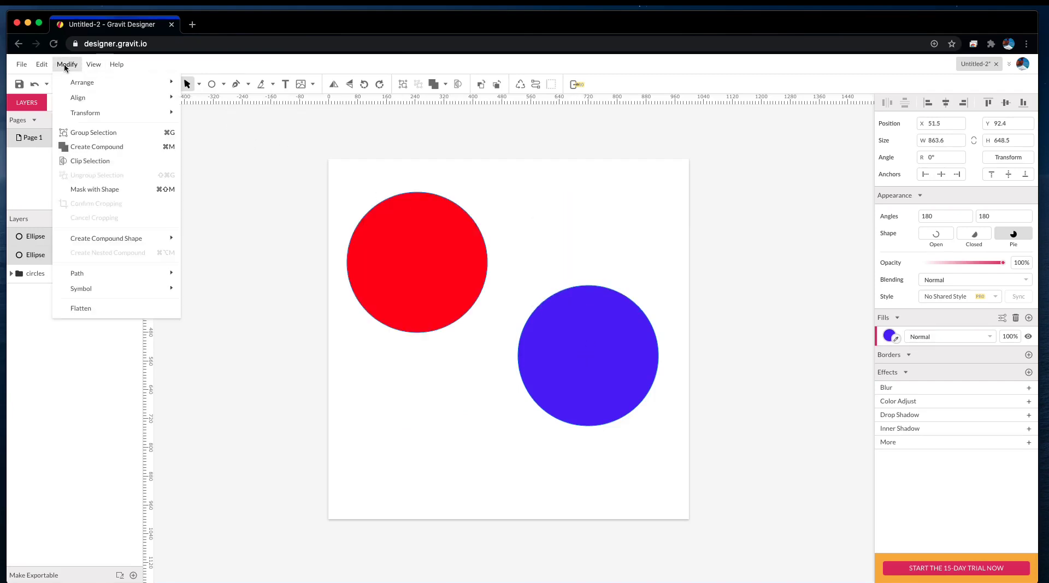
{"action": "mouse_move", "coordinate": [82, 97]}
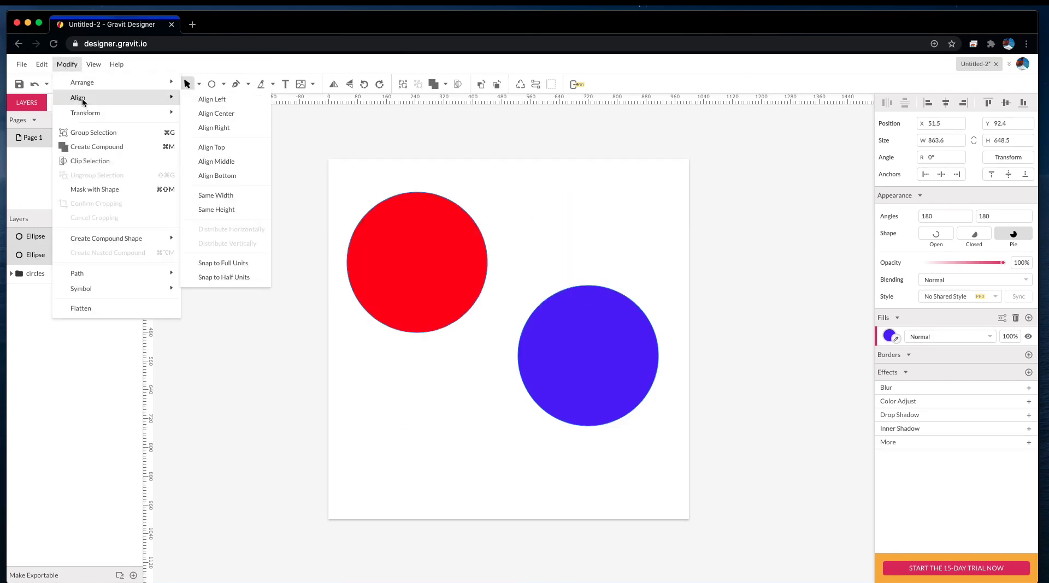
{"action": "left_click", "coordinate": [219, 113]}
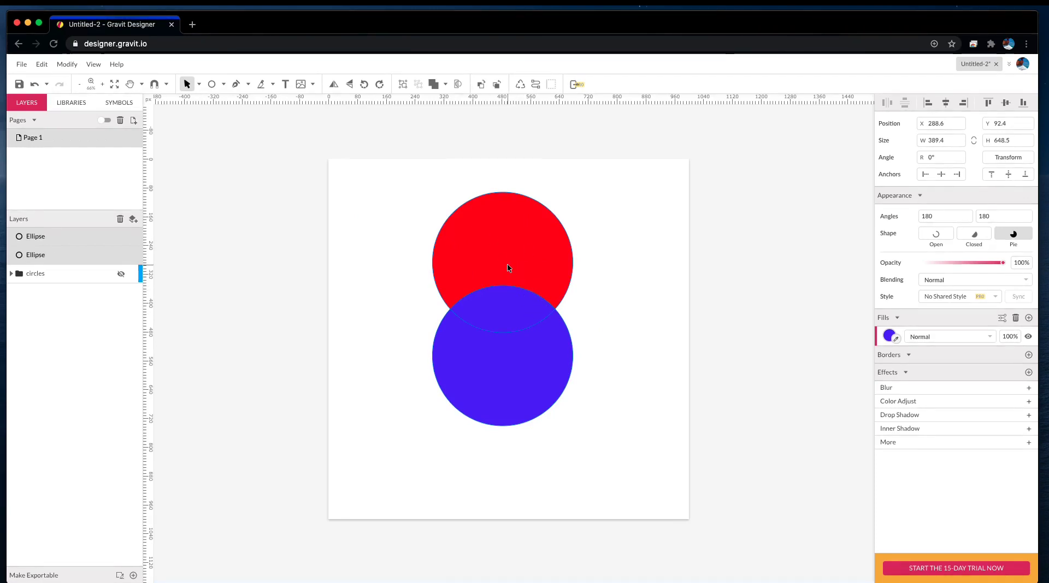
{"action": "key", "text": "super+z"}
{"action": "left_click", "coordinate": [67, 64]}
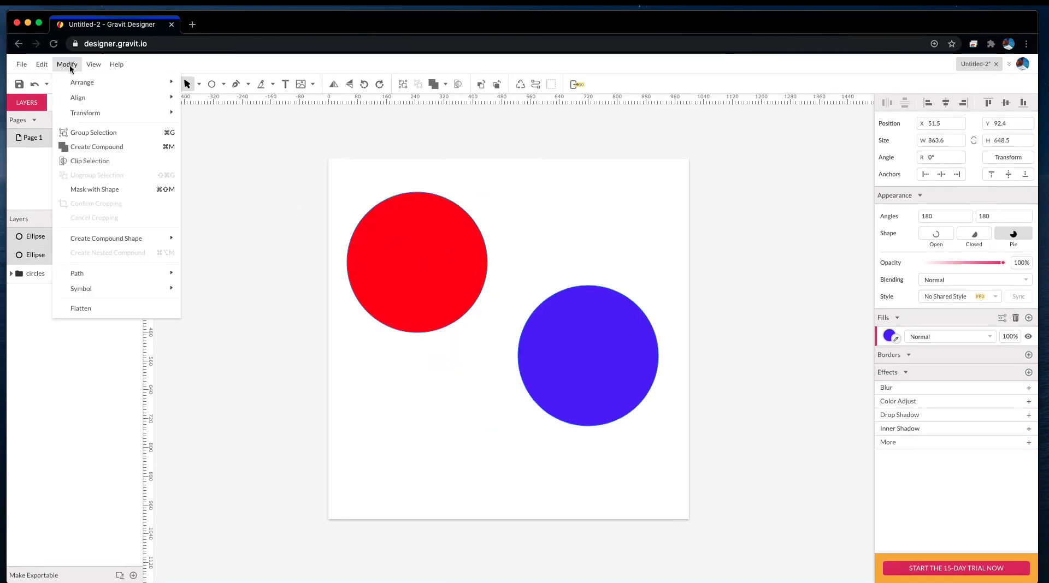
{"action": "mouse_move", "coordinate": [78, 98]}
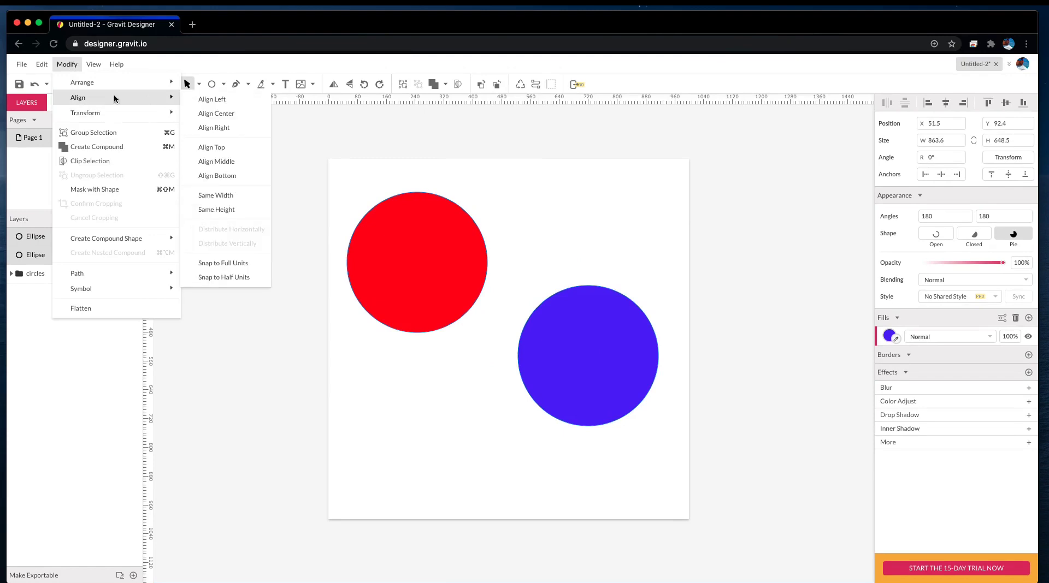
{"action": "left_click", "coordinate": [241, 149]}
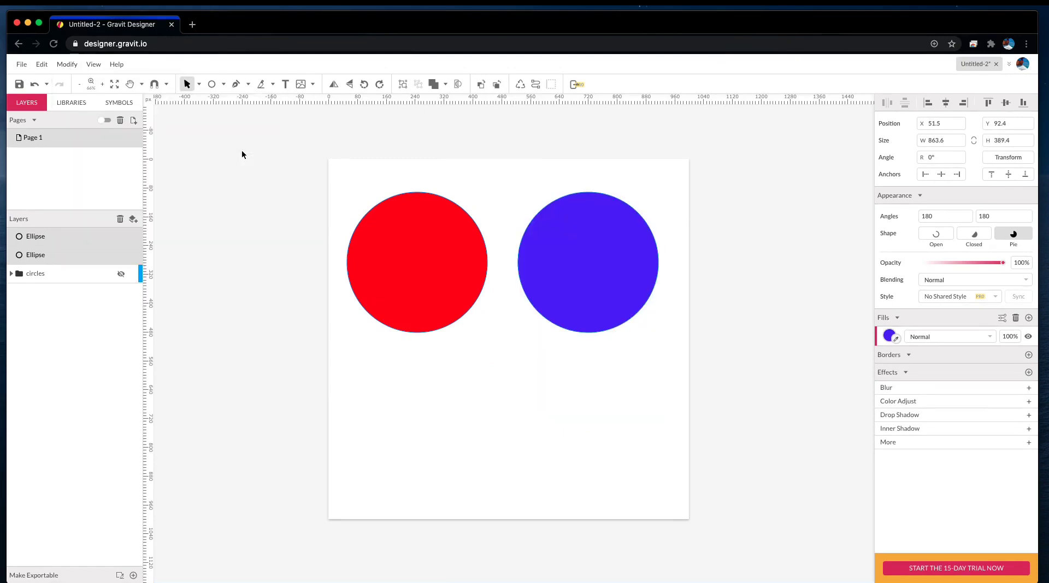
{"action": "key", "text": "super+z"}
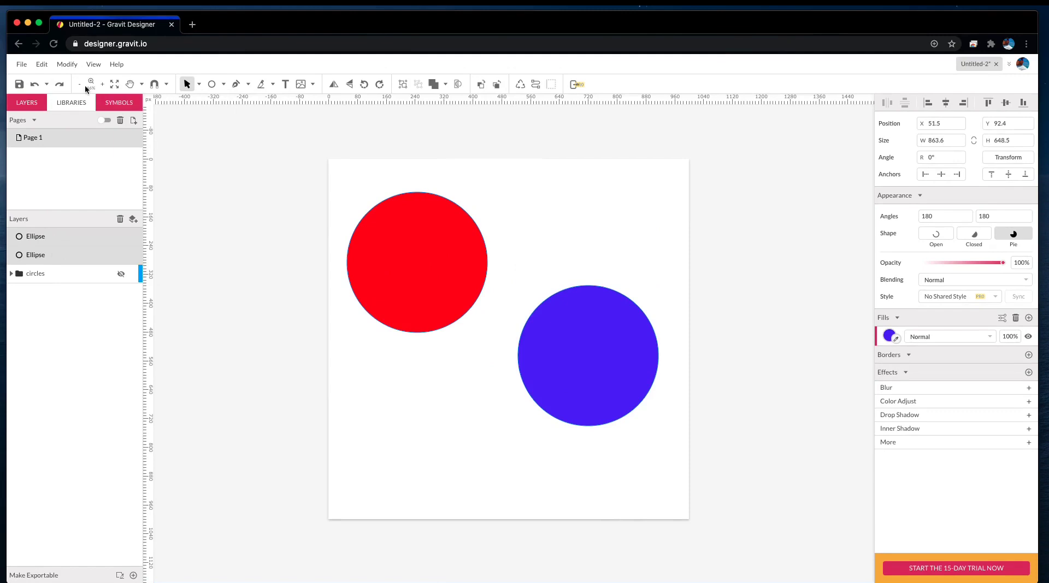
{"action": "left_click", "coordinate": [67, 65]}
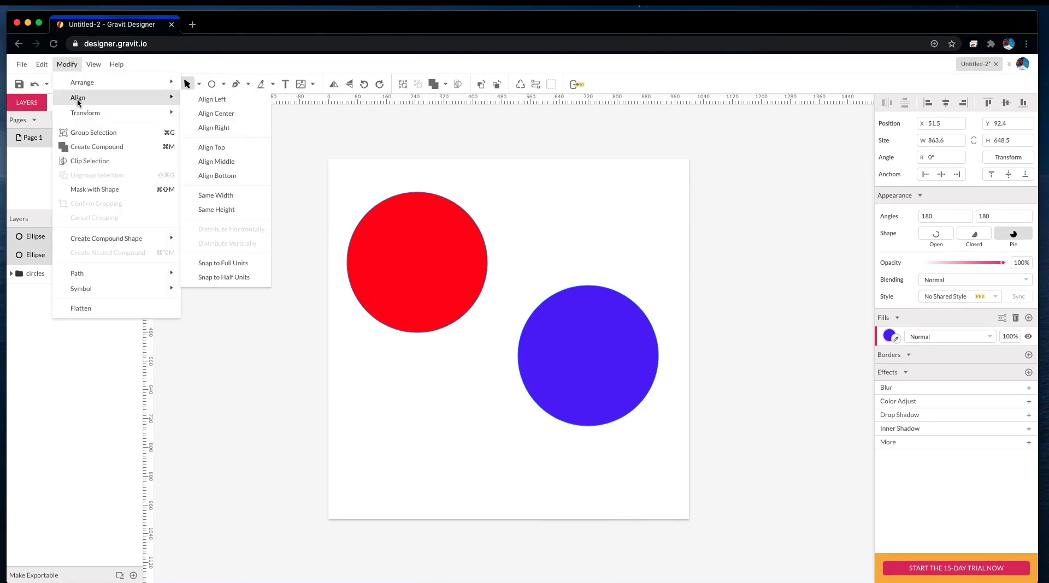
{"action": "mouse_move", "coordinate": [164, 113]}
{"action": "mouse_move", "coordinate": [87, 93]}
{"action": "left_click", "coordinate": [226, 161]}
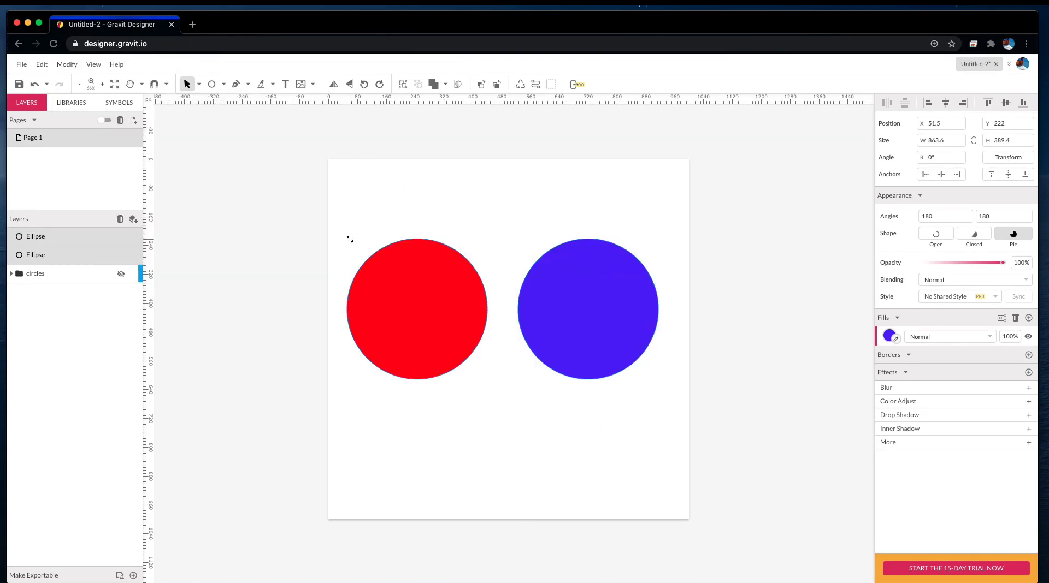
{"action": "key", "text": "super+z"}
{"action": "left_click", "coordinate": [67, 64]}
{"action": "mouse_move", "coordinate": [82, 100]}
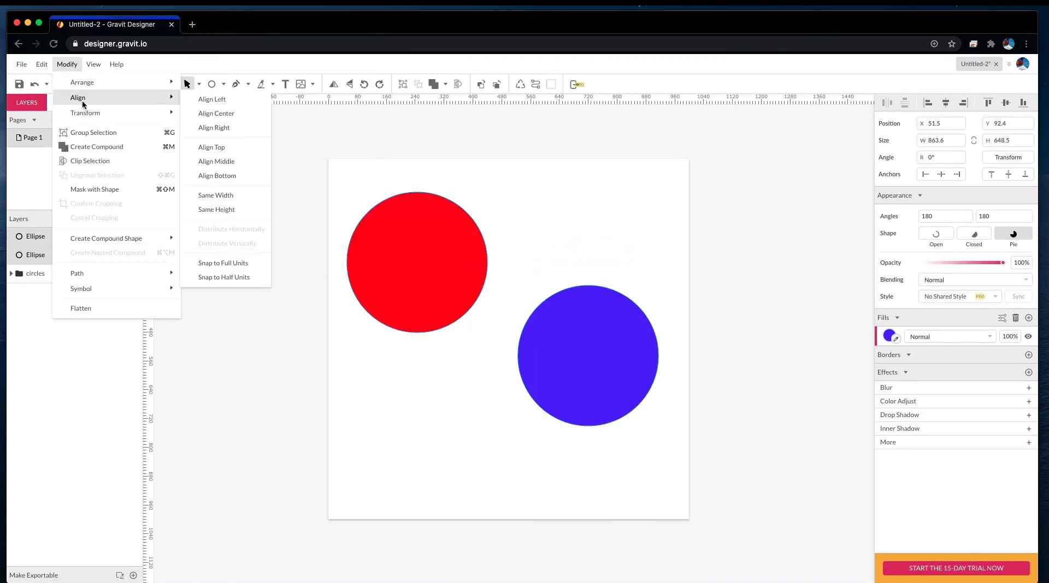
{"action": "left_click", "coordinate": [234, 178]}
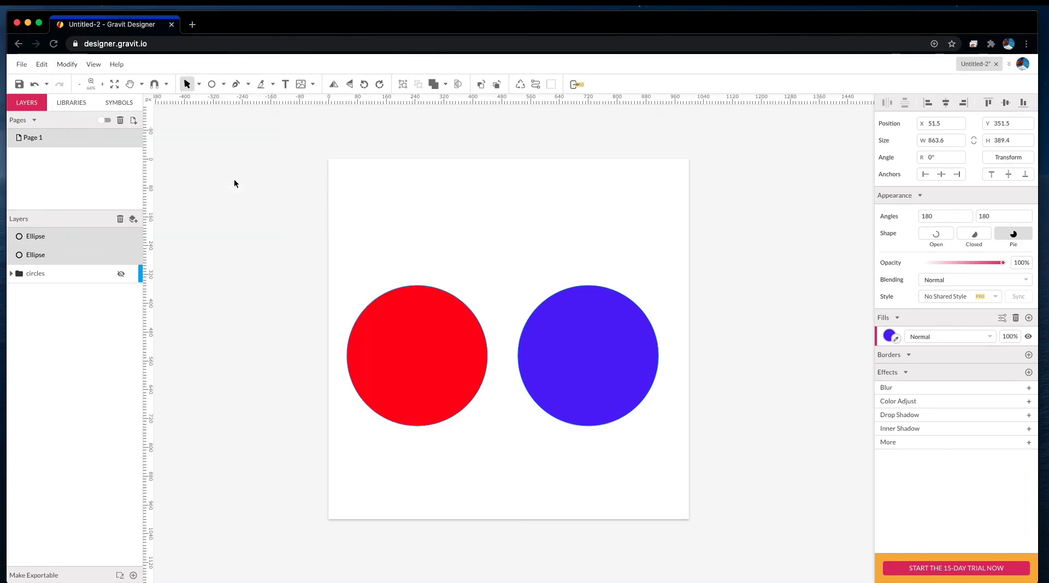
{"action": "key", "text": "super+z"}
{"action": "left_click", "coordinate": [235, 180]}
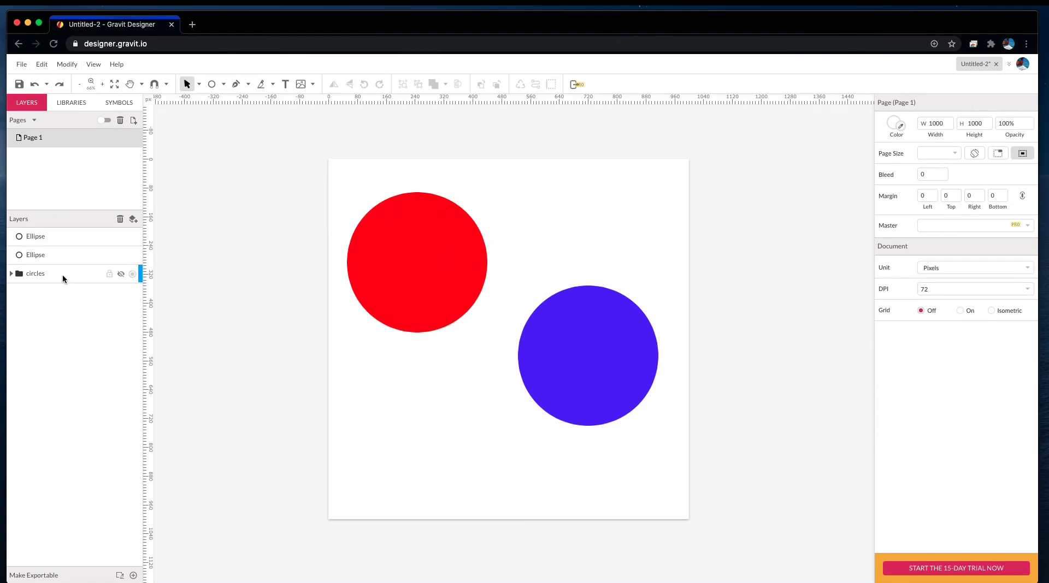
Step: Select the red and blue circles together, undoing a trial move of both
{"action": "left_click", "coordinate": [405, 267]}
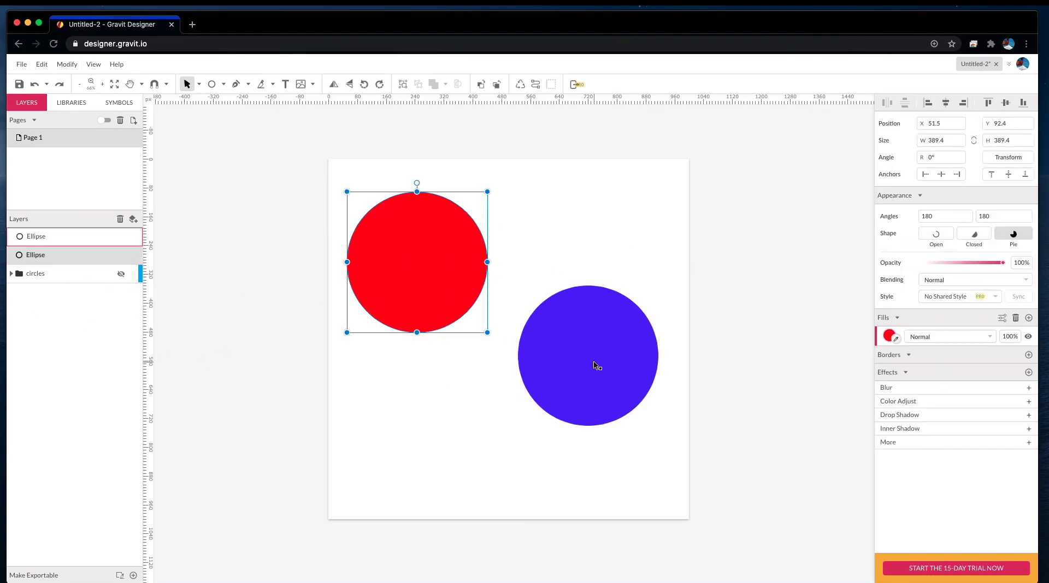
{"action": "left_click", "coordinate": [595, 365], "text": "shift"}
{"action": "left_click_drag", "start_coordinate": [596, 350], "coordinate": [614, 292]}
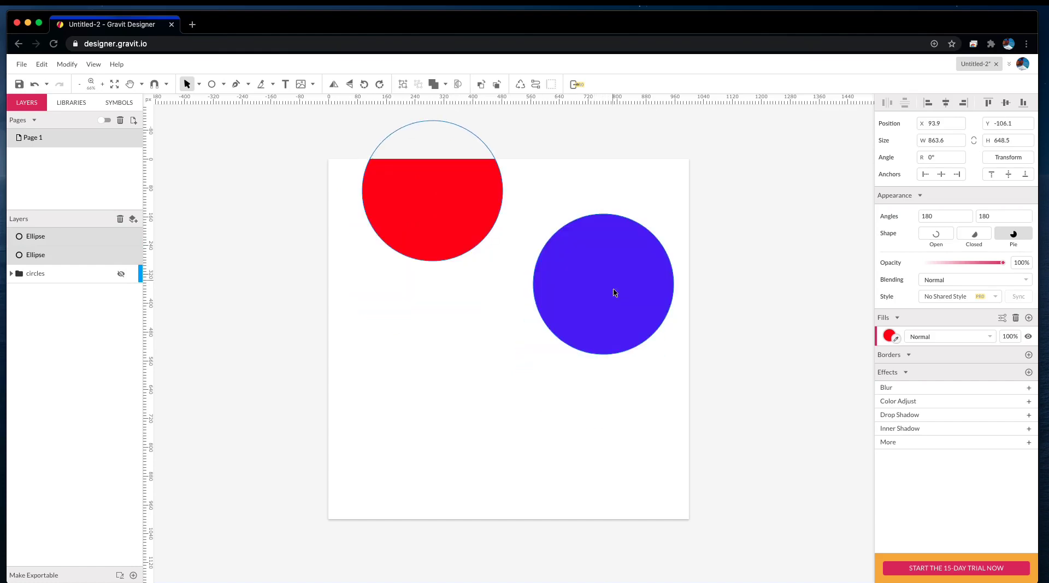
{"action": "key", "text": "ctrl+z"}
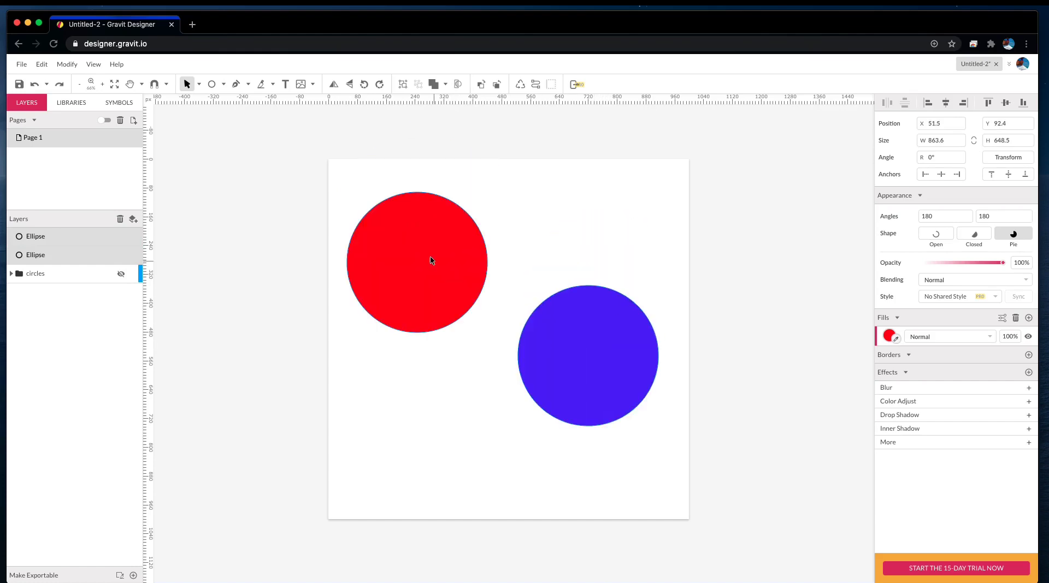
{"action": "left_click", "coordinate": [562, 286]}
{"action": "left_click", "coordinate": [464, 284]}
{"action": "left_click", "coordinate": [588, 352], "text": "shift"}
Step: Group the two circles, then try a small move of the group and undo it
{"action": "left_click", "coordinate": [403, 85]}
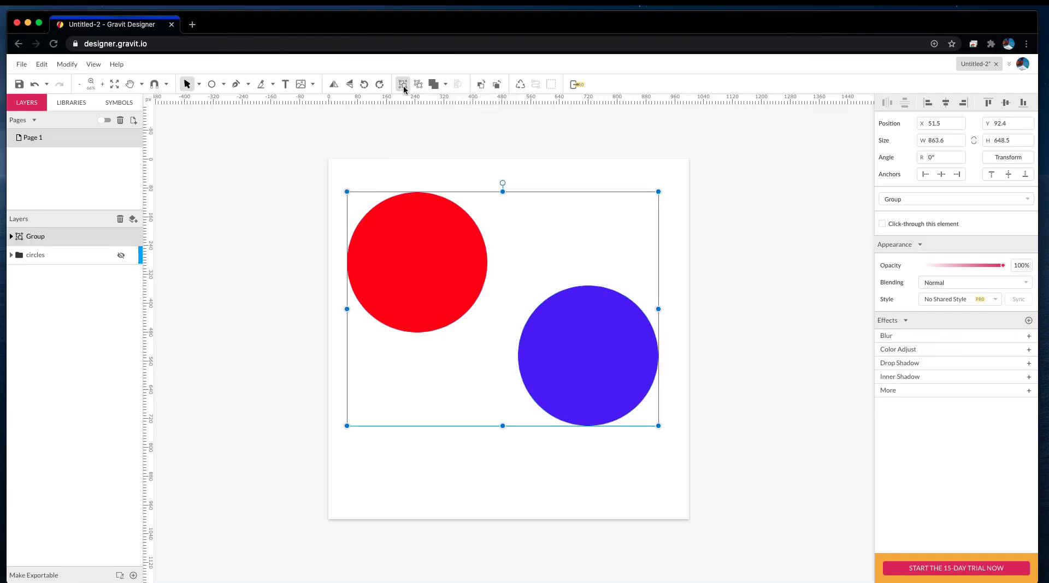
{"action": "left_click", "coordinate": [223, 241]}
{"action": "left_click", "coordinate": [421, 287]}
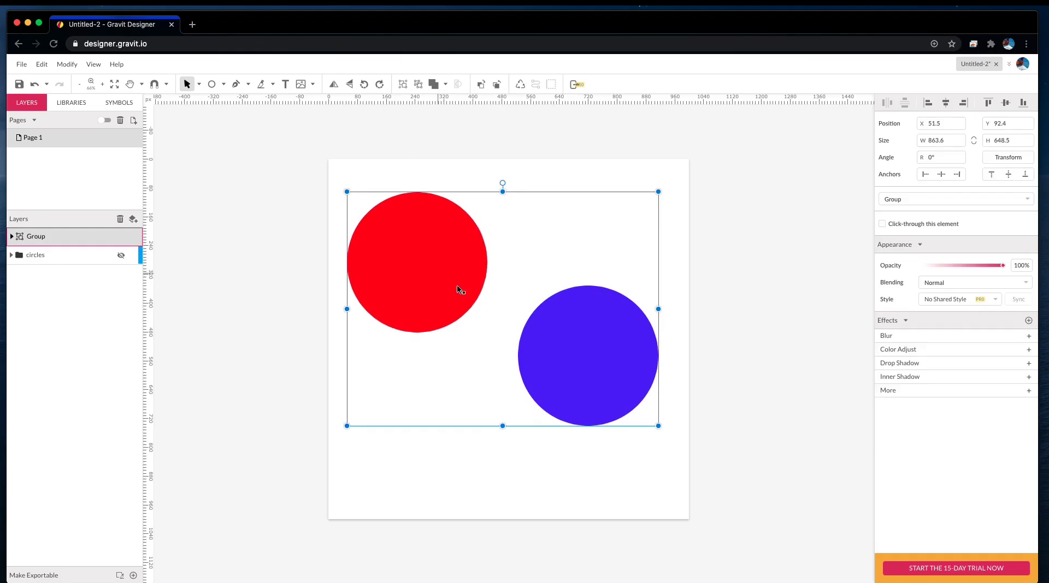
{"action": "left_click_drag", "start_coordinate": [461, 293], "coordinate": [476, 313]}
{"action": "key", "text": "super+z"}
Step: Ungroup the red and blue circles and regroup them
{"action": "double_click", "coordinate": [604, 333]}
{"action": "key", "text": "super+z"}
{"action": "left_click", "coordinate": [749, 258]}
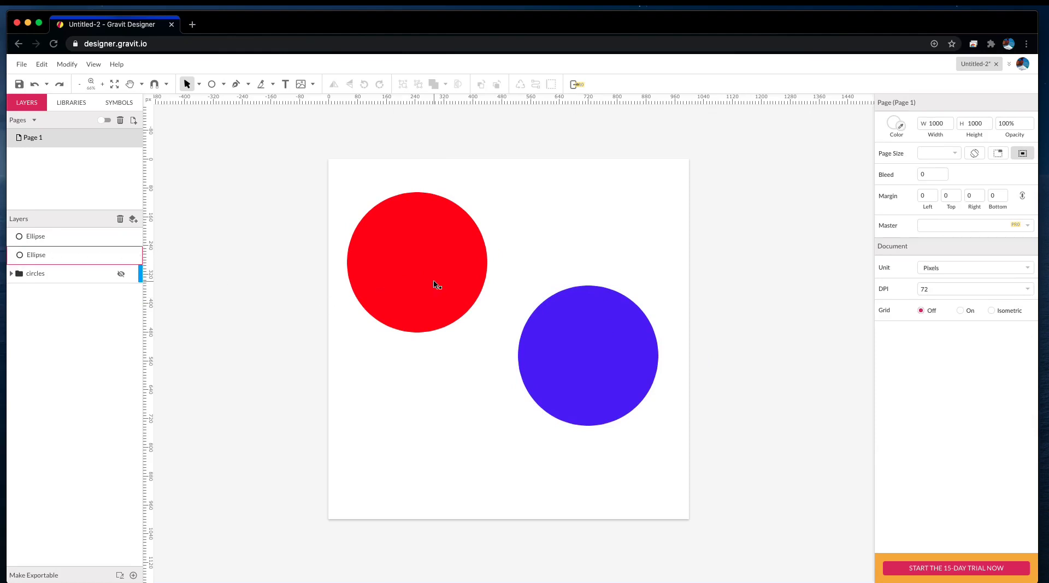
{"action": "left_click", "coordinate": [59, 84]}
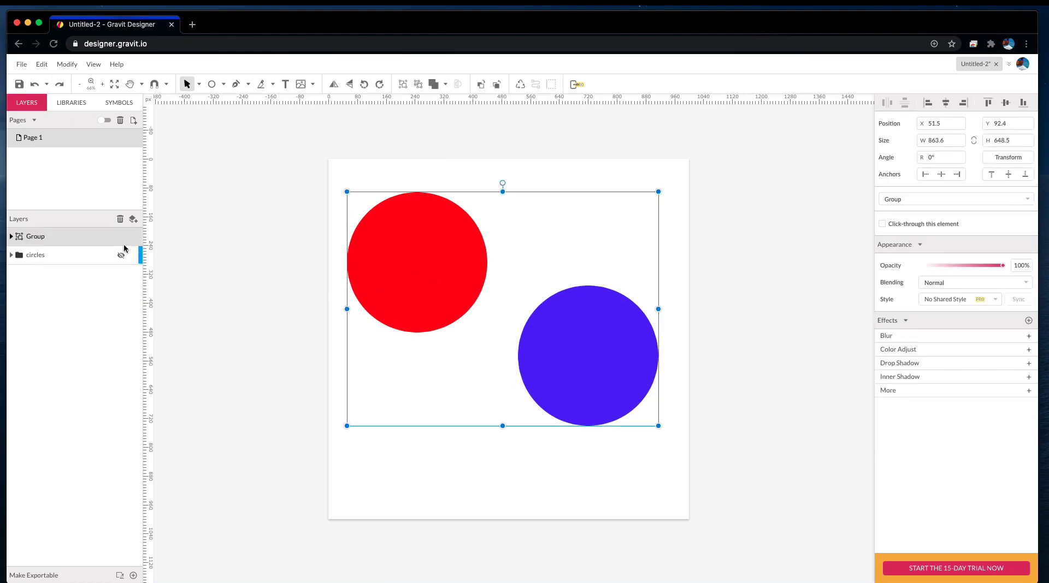
Step: Move the Group down and right to X 93.9, Y 200
{"action": "left_click", "coordinate": [60, 256]}
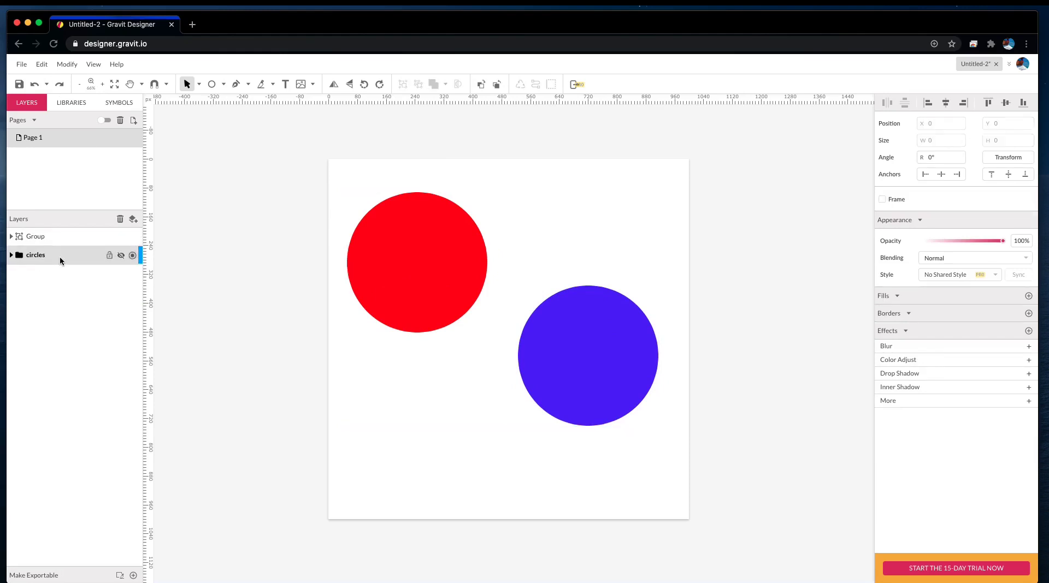
{"action": "left_click", "coordinate": [63, 238]}
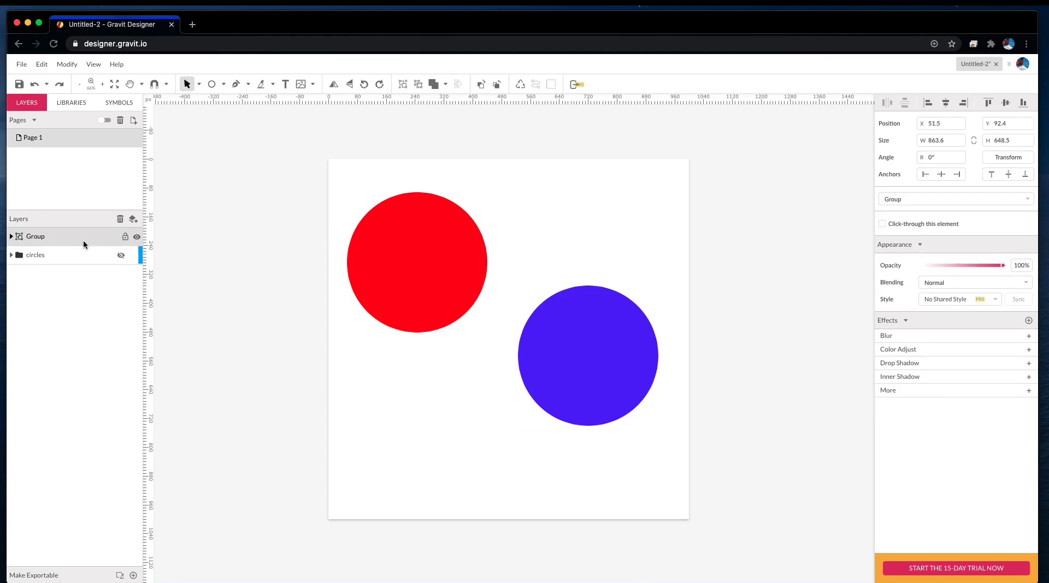
{"action": "left_click_drag", "start_coordinate": [434, 288], "coordinate": [446, 283]}
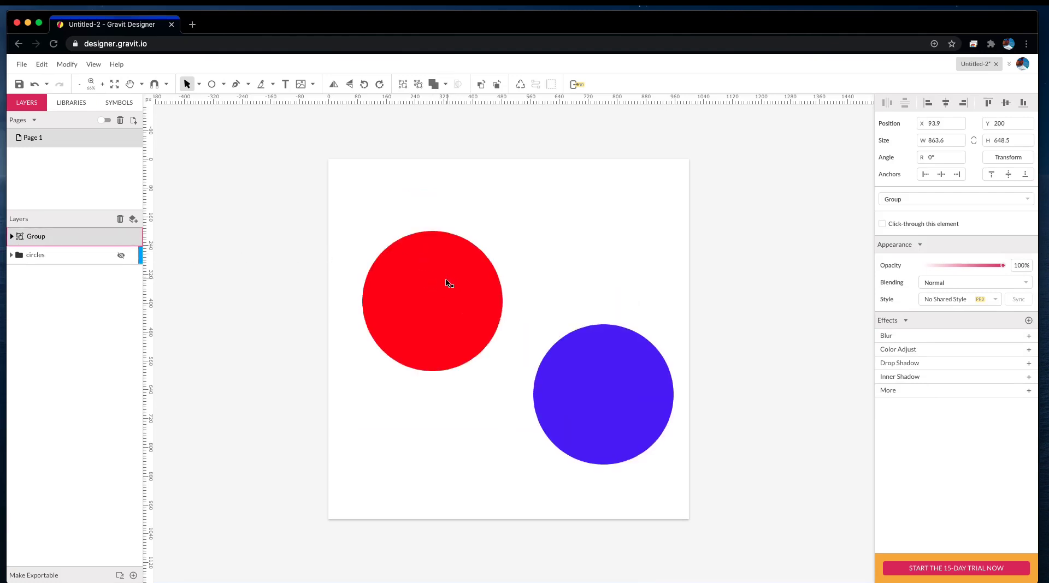
{"action": "key", "text": "super+z"}
{"action": "key", "text": "super+shift+z"}
{"action": "left_click", "coordinate": [11, 238]}
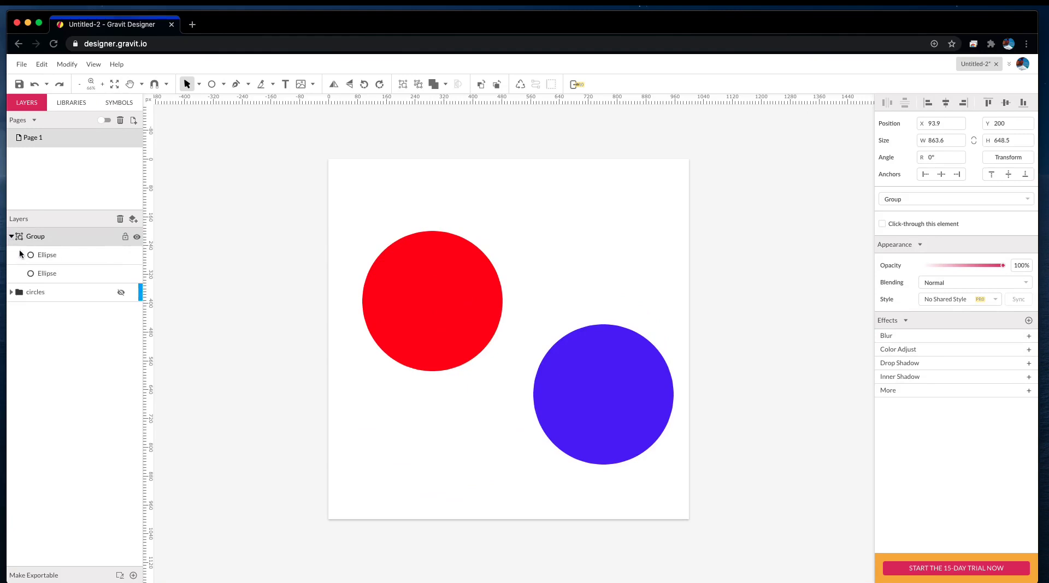
Step: Move the blue ellipse inside the group up beside the red circle
{"action": "left_click", "coordinate": [74, 255]}
{"action": "left_click_drag", "start_coordinate": [639, 410], "coordinate": [620, 288]}
{"action": "left_click", "coordinate": [12, 239]}
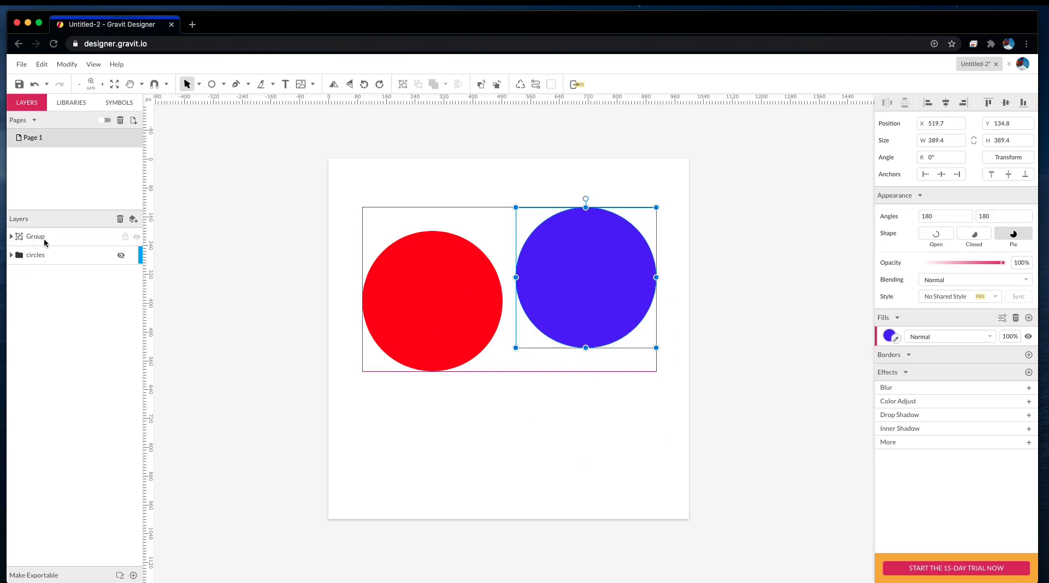
Step: Reposition the whole Group to X 100, Y 184.8
{"action": "left_click", "coordinate": [56, 236]}
{"action": "left_click_drag", "start_coordinate": [354, 266], "coordinate": [368, 305]}
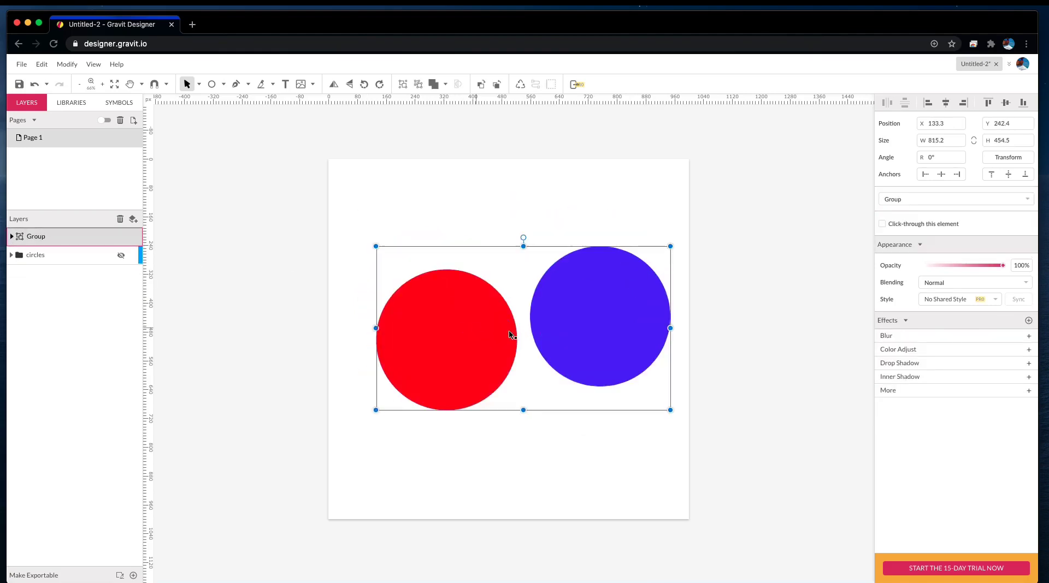
{"action": "left_click", "coordinate": [649, 195]}
{"action": "left_click_drag", "start_coordinate": [489, 299], "coordinate": [407, 254]}
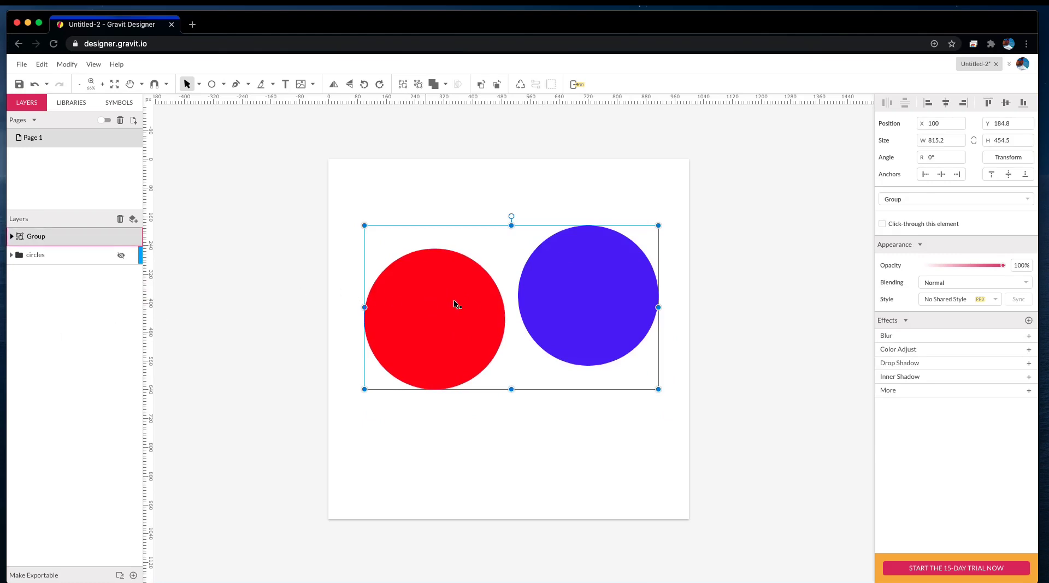